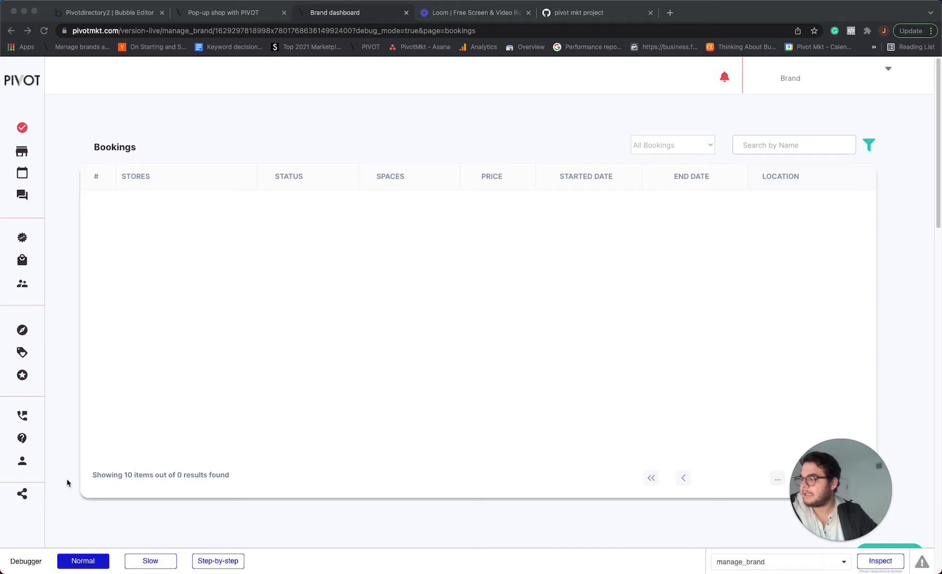
# Open the brand's My Account profile page and look over its sections.
pyautogui.moveTo(43, 471)
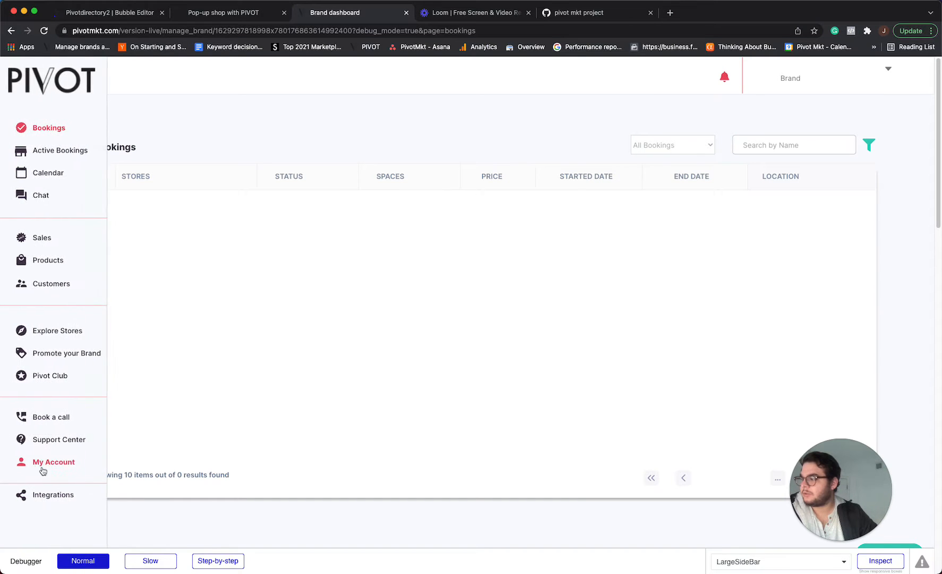
pyautogui.click(69, 463)
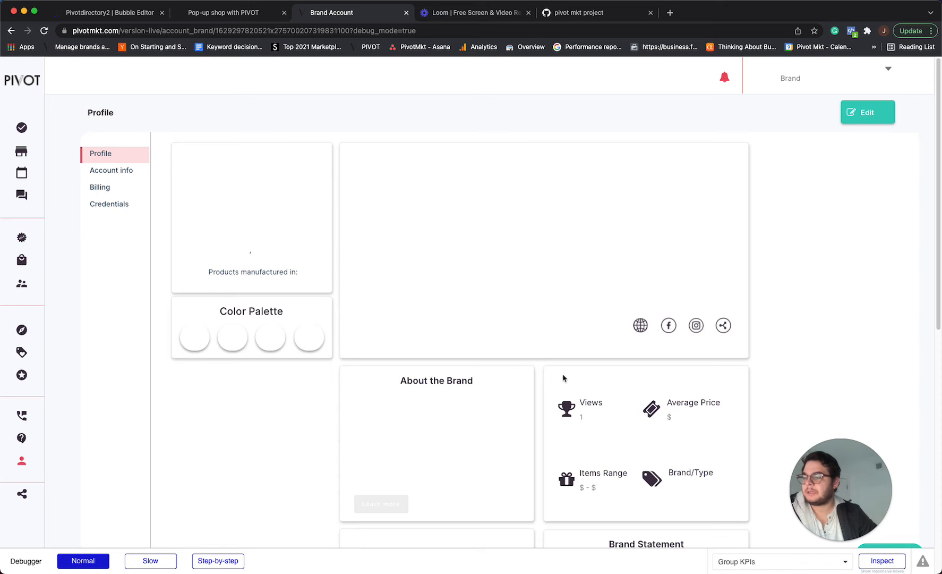
pyautogui.scroll(-2, 532, 382)
pyautogui.scroll(1, 507, 385)
pyautogui.scroll(1, 508, 385)
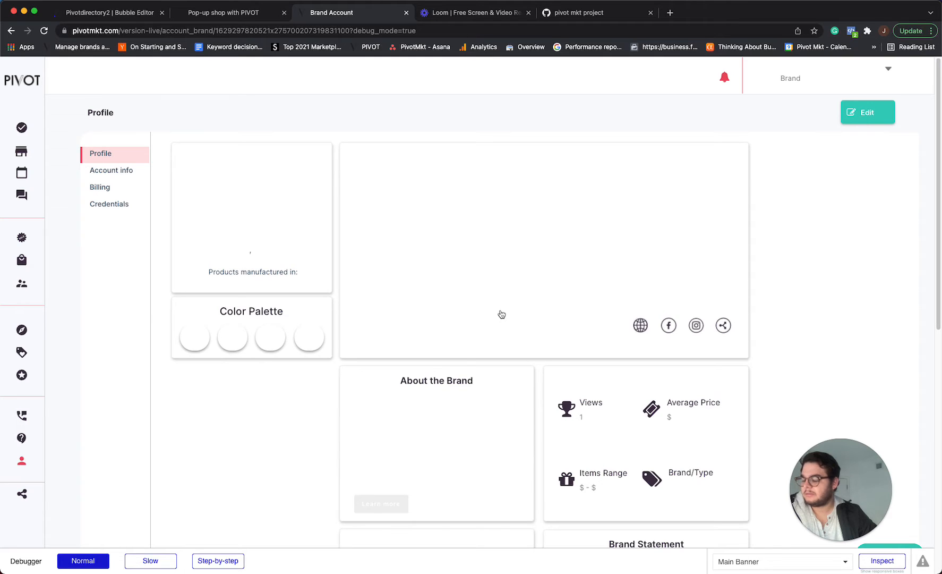
# Switch the profile into edit mode and set the brand name to Nomad Tribe followed by the owner's first name.
pyautogui.click(873, 116)
pyautogui.scroll(-6, 335, 261)
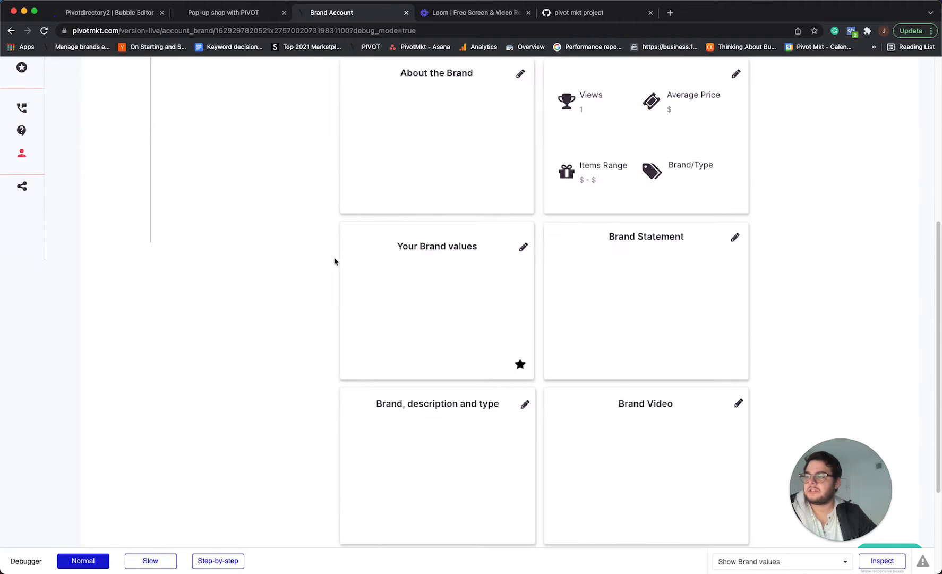
pyautogui.scroll(6, 663, 417)
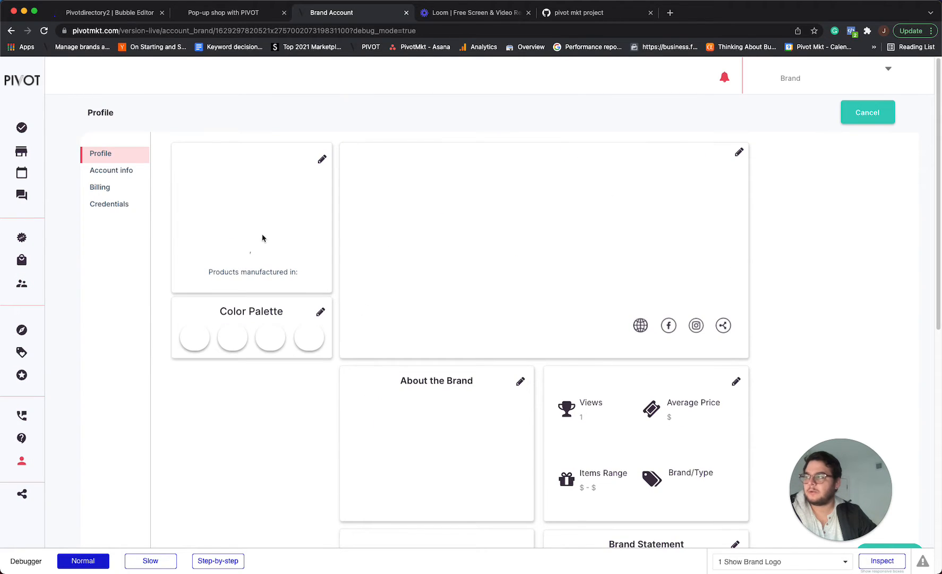
pyautogui.click(322, 159)
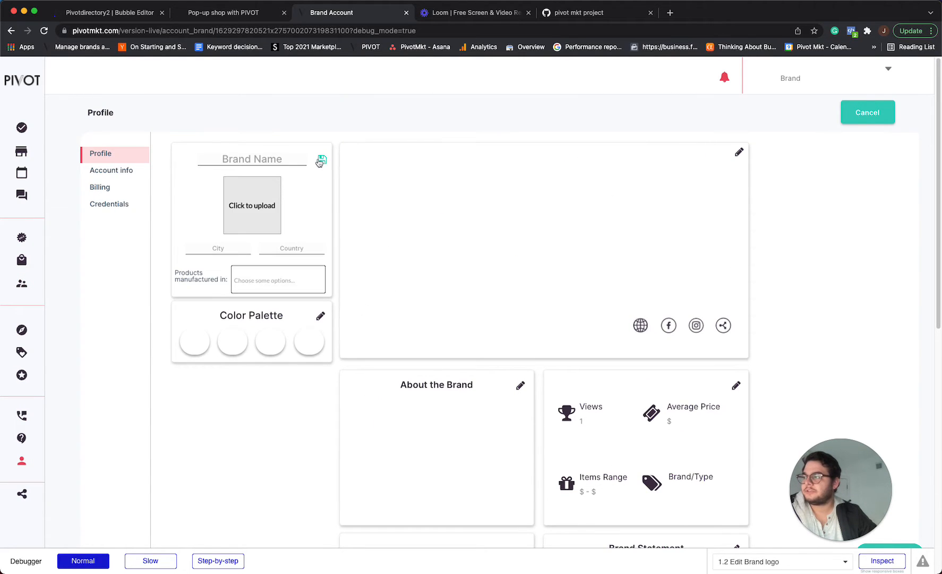
pyautogui.click(282, 158)
pyautogui.write('N')
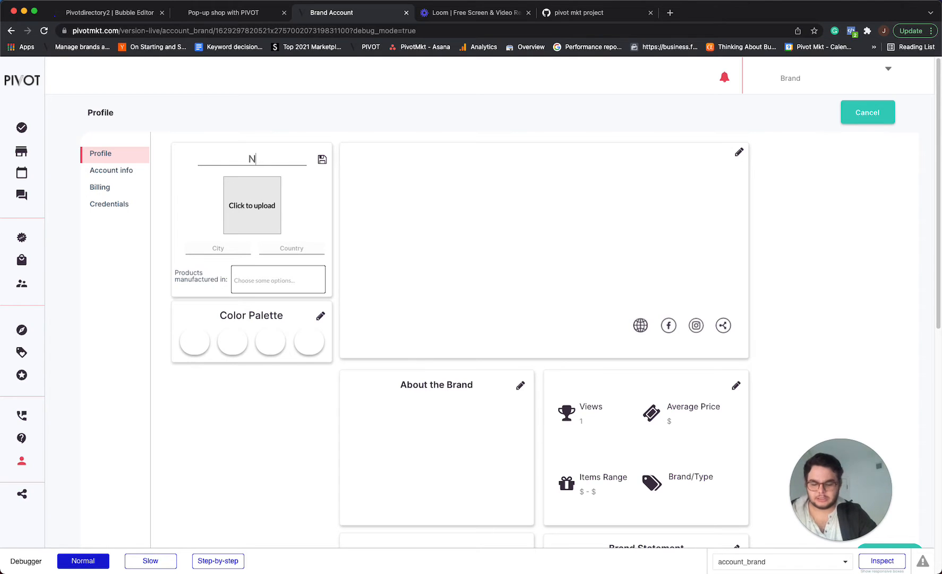
pyautogui.write('omad Tribe - Juan')
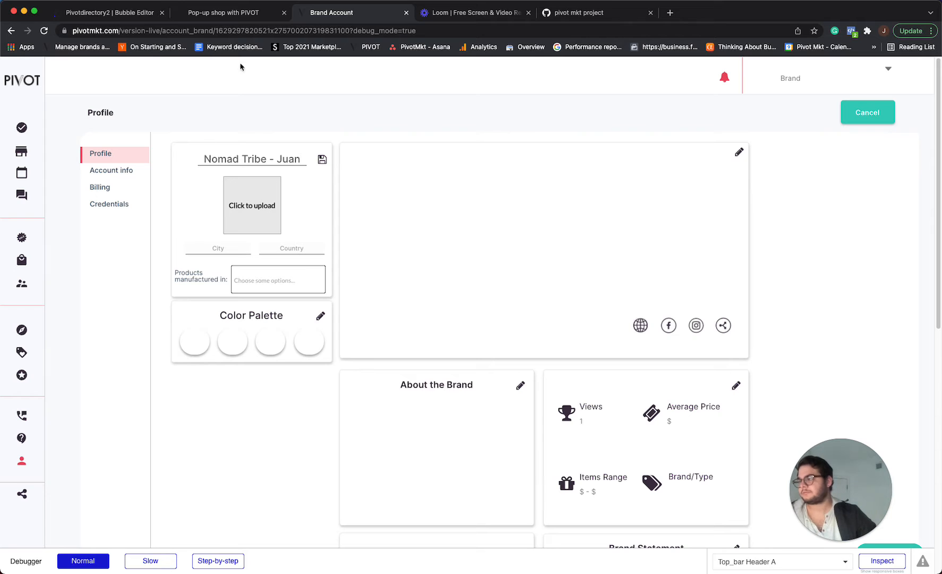
# Upload Logo-Nomad-Tribe (1).jpeg from Downloads as the brand logo.
pyautogui.click(244, 198)
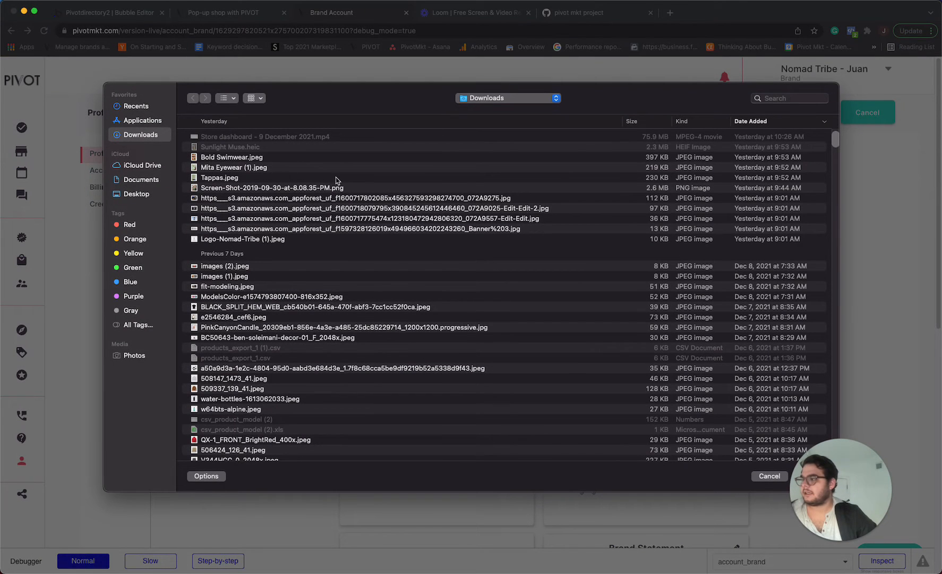
pyautogui.click(267, 325)
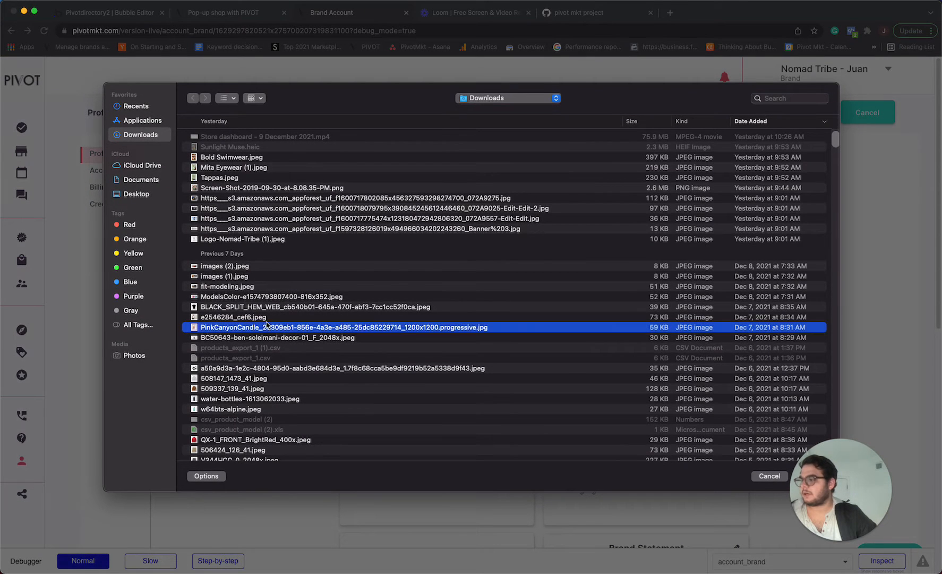
pyautogui.click(265, 239)
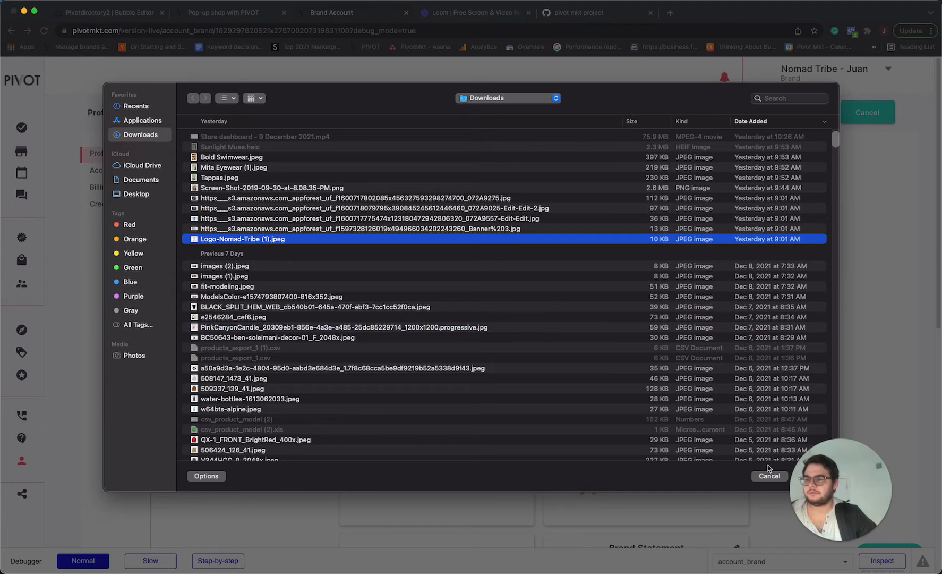
pyautogui.moveTo(833, 479); pyautogui.dragTo(870, 479)
pyautogui.click(811, 477)
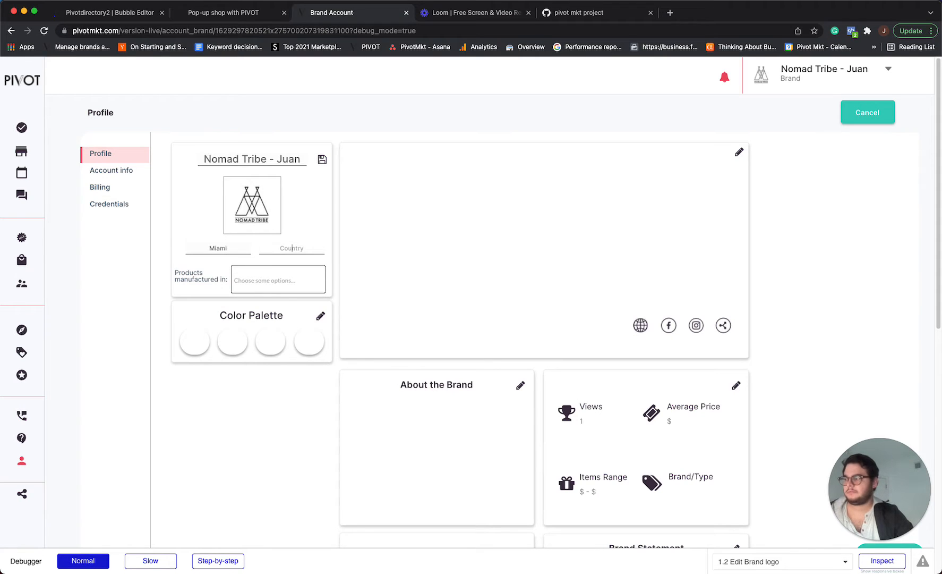
# Set the brand location to Miami, US and save the brand card.
pyautogui.click(234, 283)
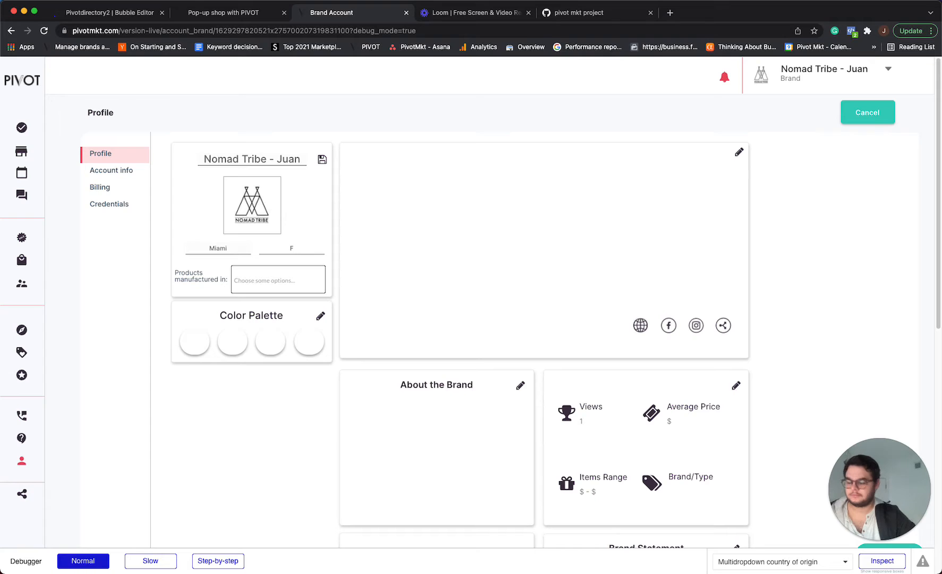
pyautogui.click(322, 160)
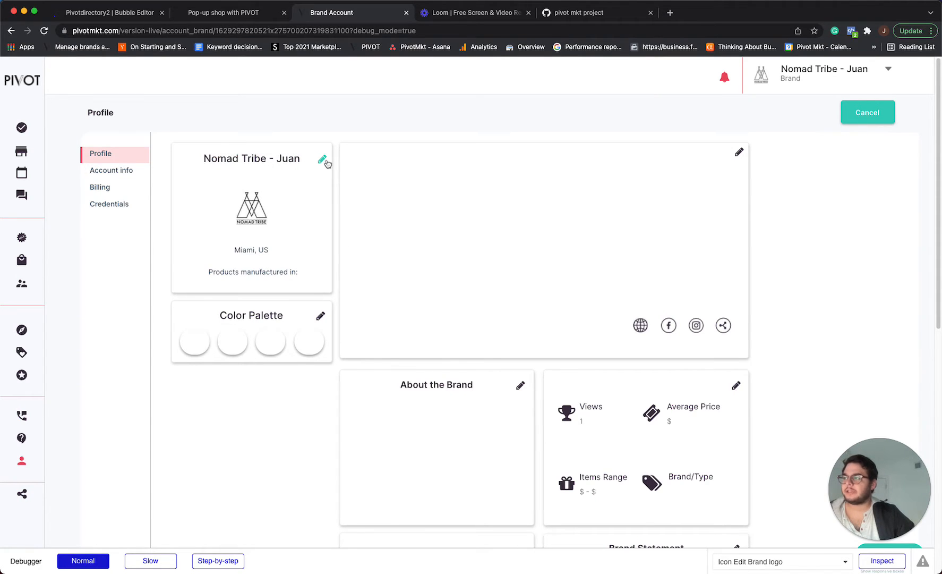
# Reopen the brand card for editing and add Peru to the countries where products are manufactured.
pyautogui.click(322, 159)
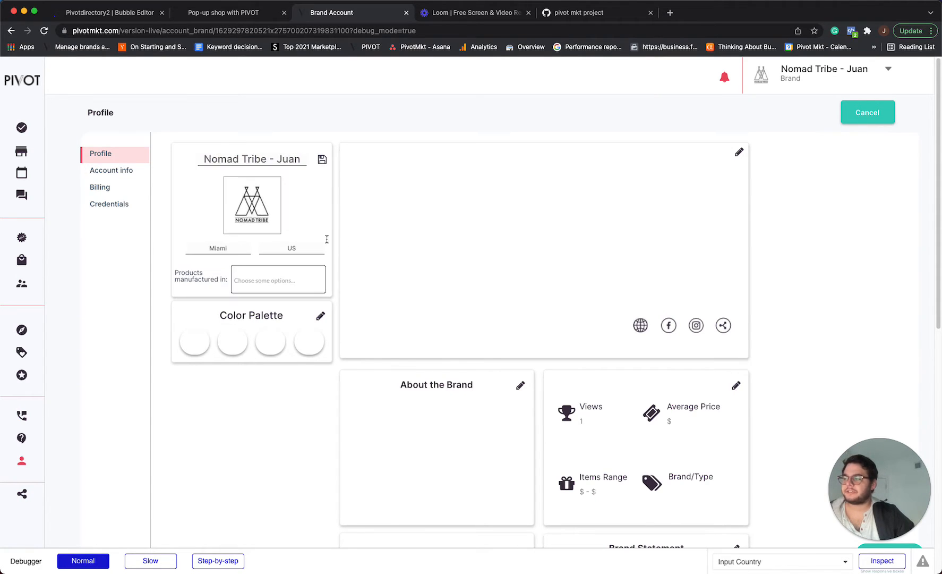
pyautogui.click(322, 159)
pyautogui.click(321, 160)
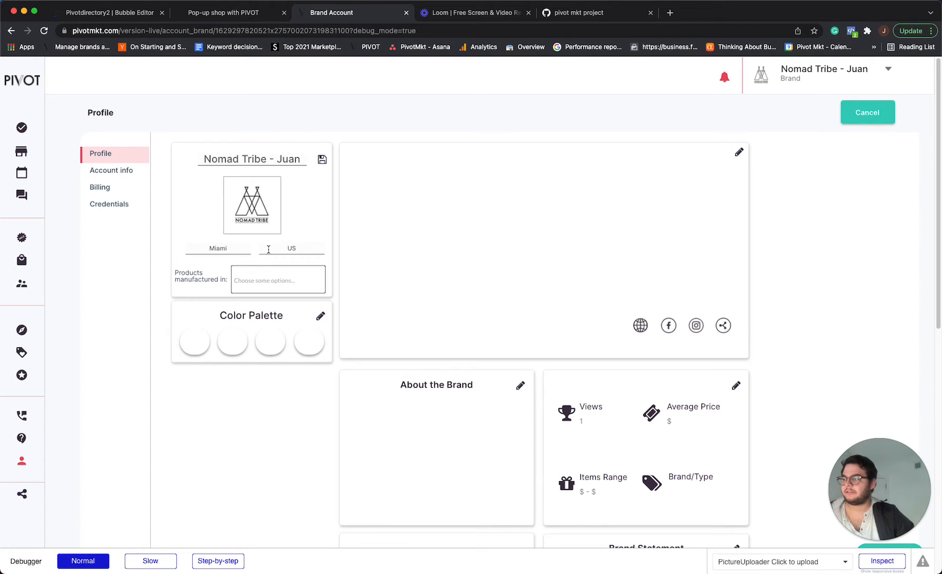
pyautogui.click(271, 278)
pyautogui.write('peru')
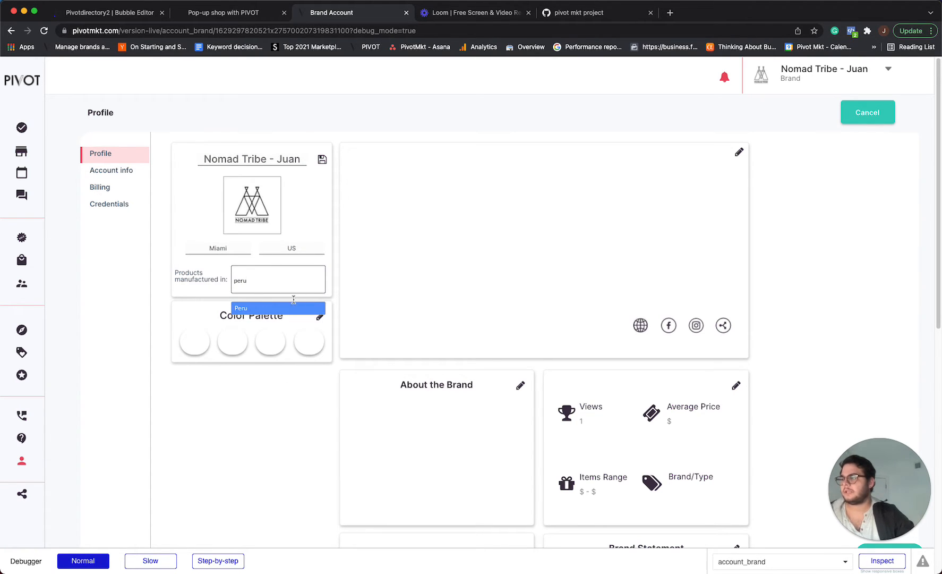
pyautogui.click(288, 305)
# Add Guatemala to the manufacturing countries and save the brand card.
pyautogui.write('guaten')
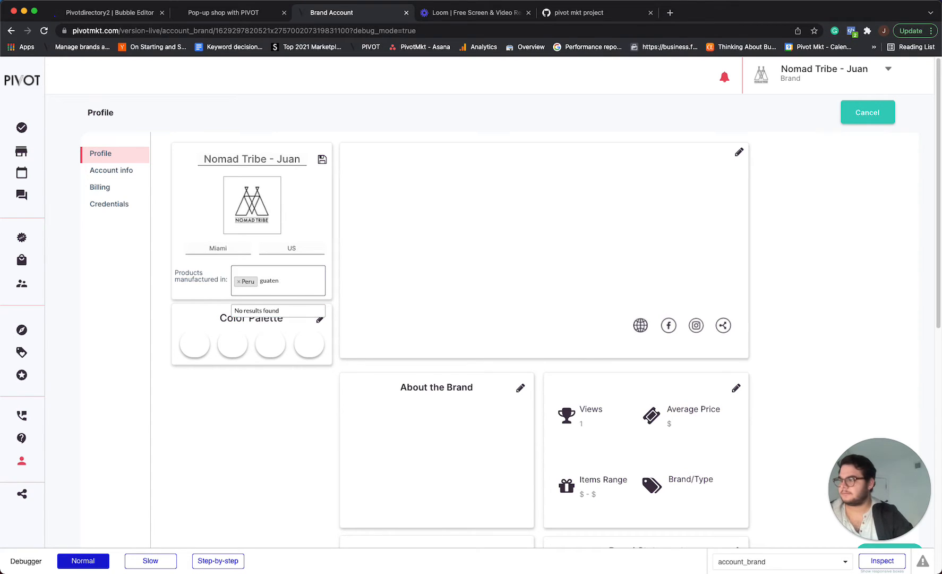
pyautogui.press('BackSpace')
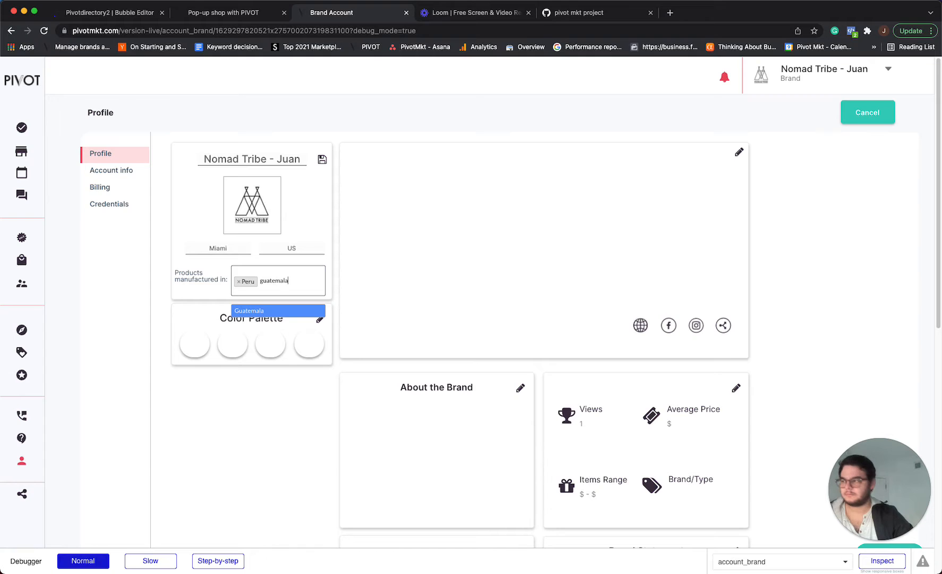
pyautogui.click(271, 310)
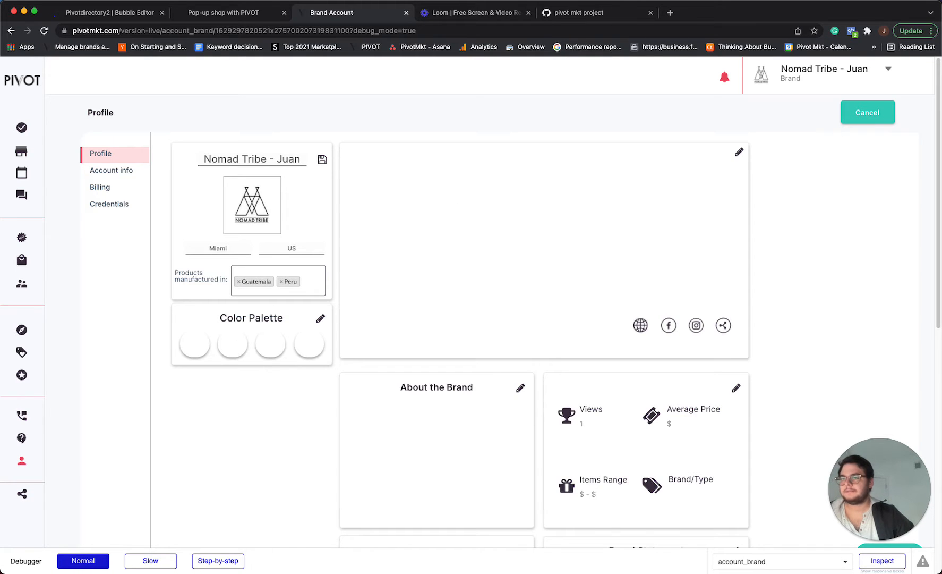
pyautogui.click(323, 160)
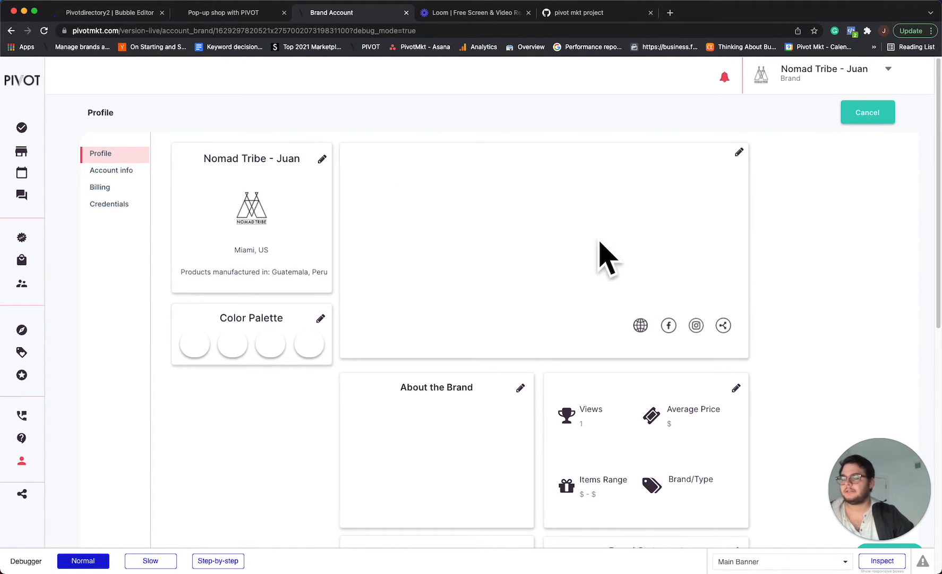
# Open the editorial images editor and upload the first image, switching the file browser to icon view to pick it.
pyautogui.click(739, 152)
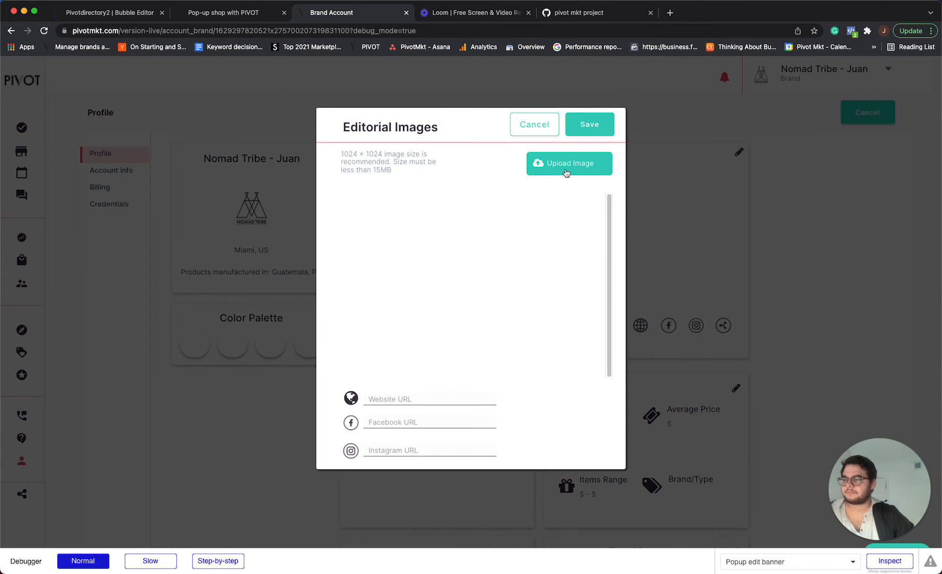
pyautogui.click(566, 172)
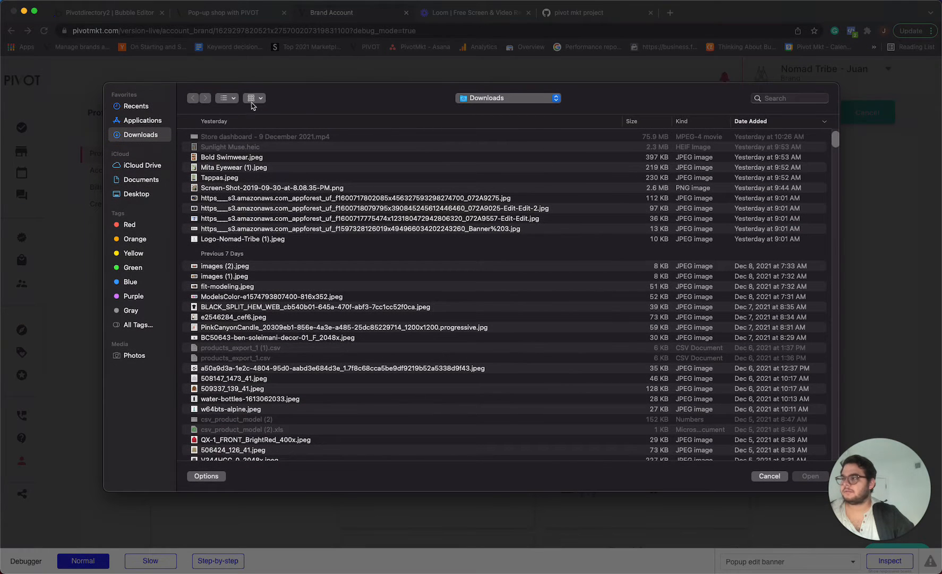
pyautogui.click(252, 105)
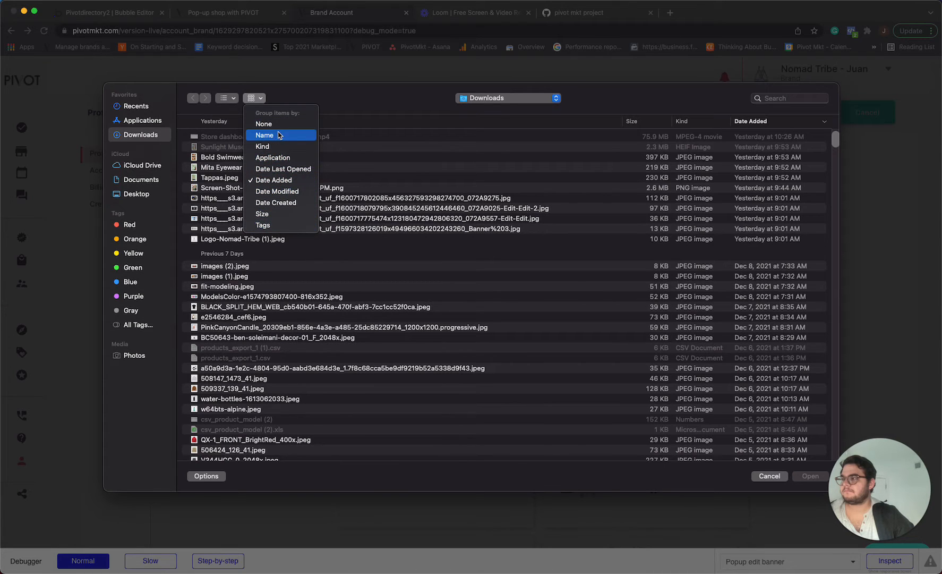
pyautogui.click(283, 96)
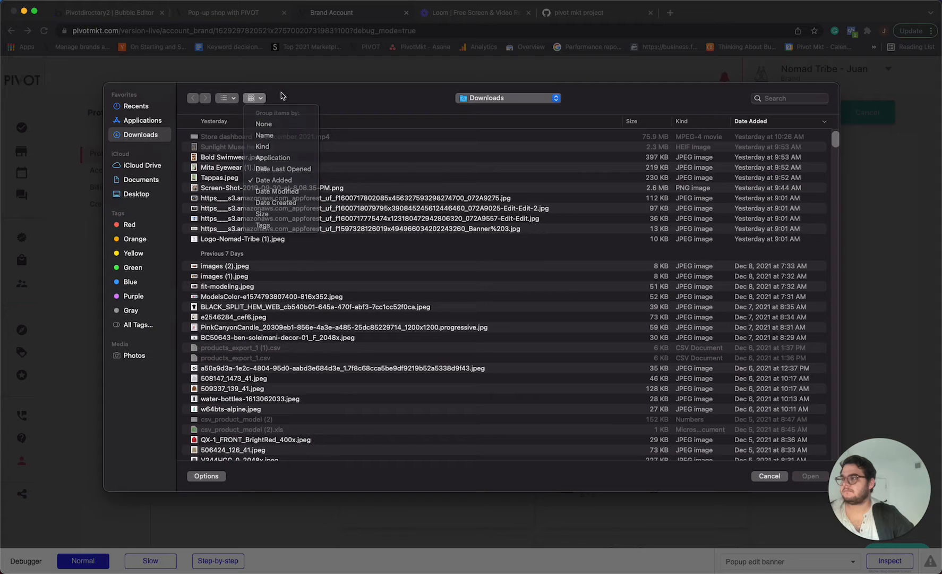
pyautogui.click(235, 99)
pyautogui.click(237, 141)
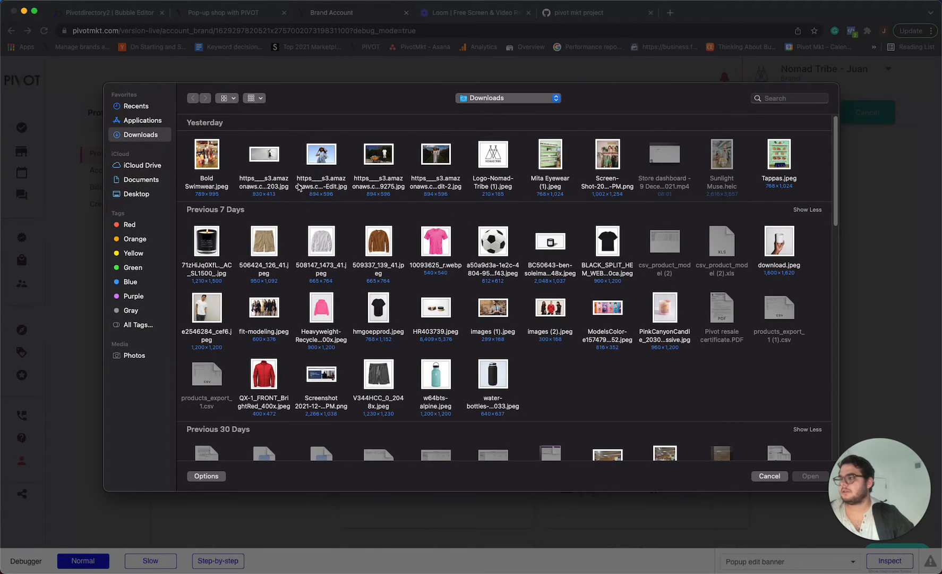
pyautogui.click(322, 155)
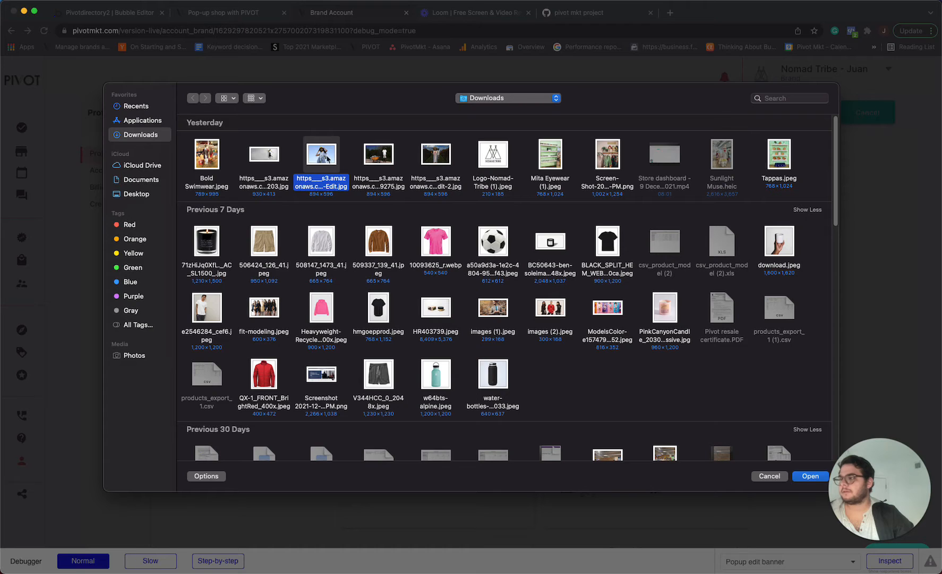
pyautogui.click(810, 476)
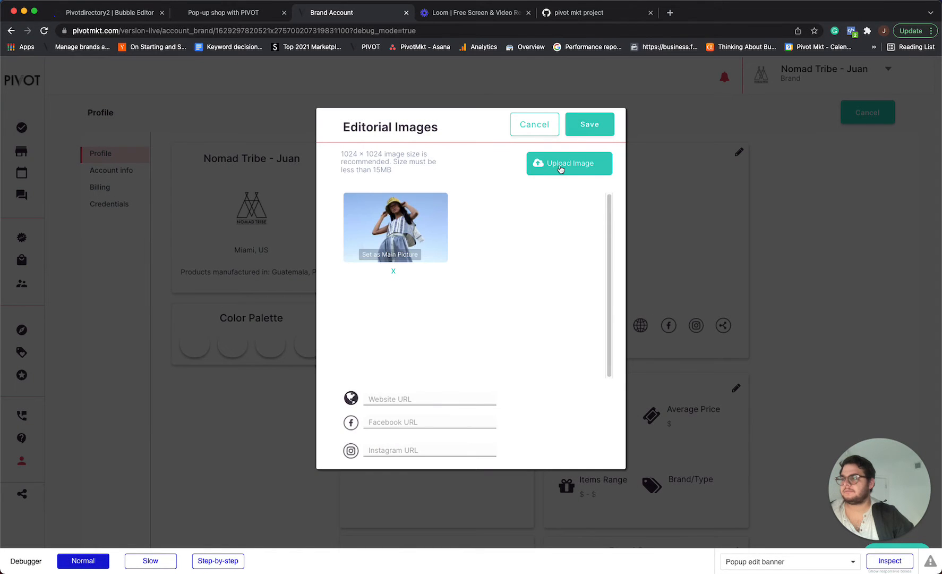
# Upload two more editorial images from Downloads, the ...9275.jpg and ...dit-2.jpg files.
pyautogui.click(560, 166)
pyautogui.click(373, 158)
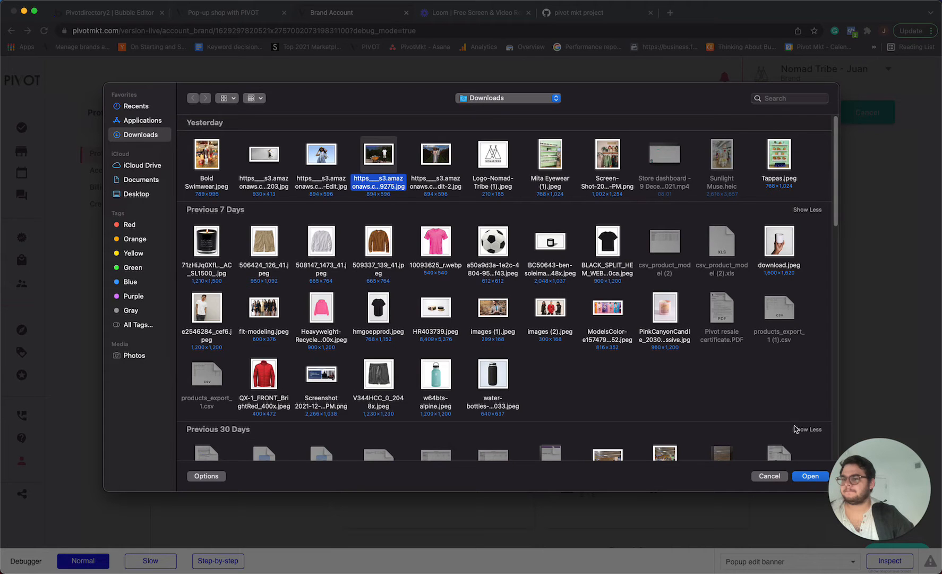
pyautogui.click(810, 475)
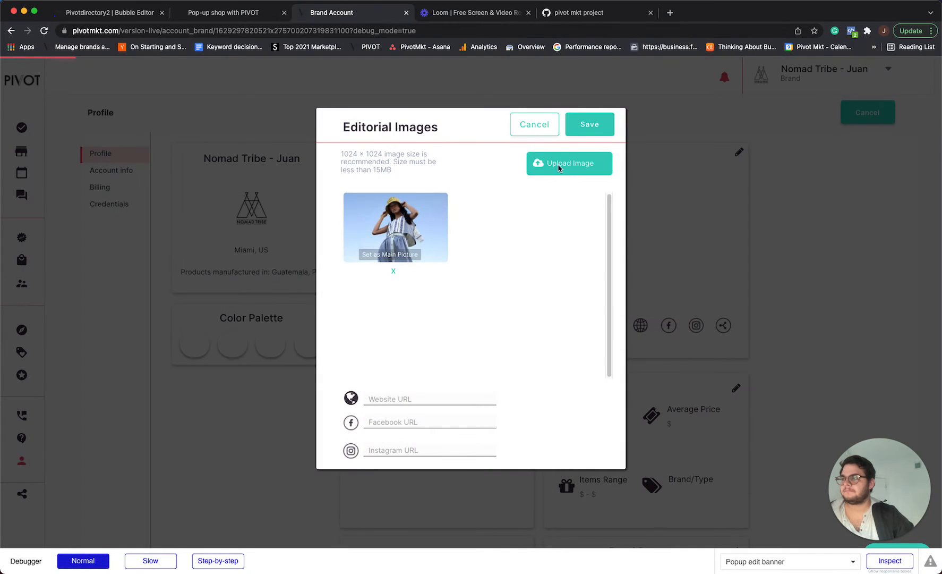
pyautogui.click(559, 166)
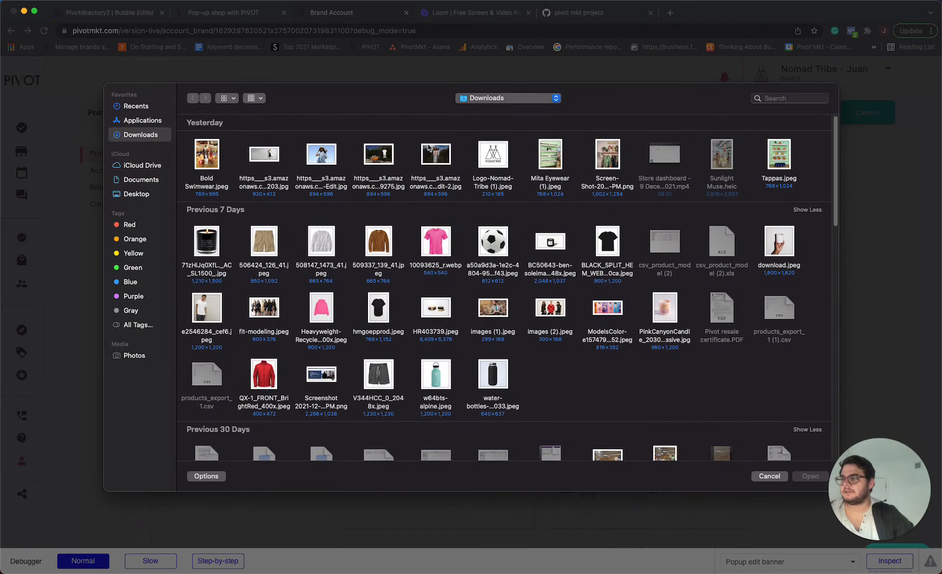
pyautogui.click(429, 148)
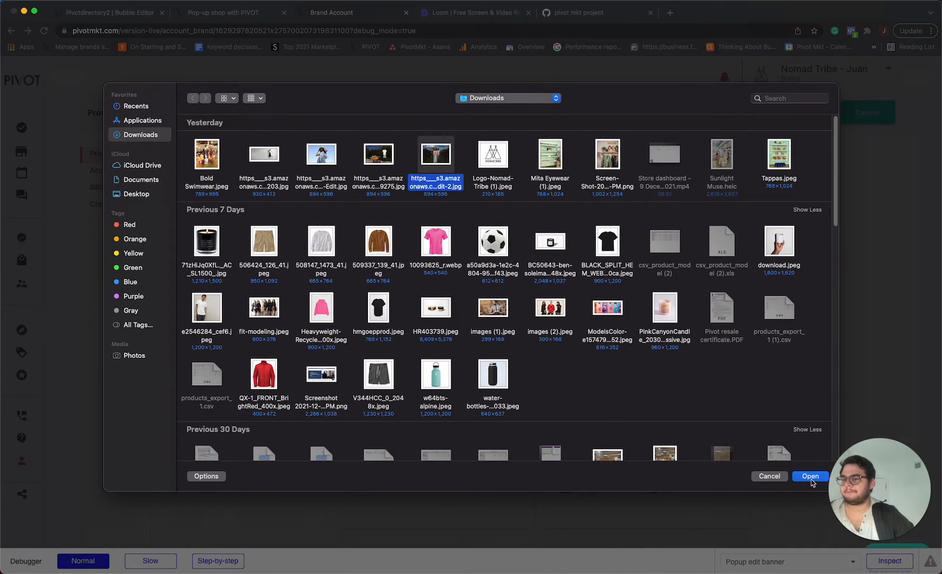
pyautogui.click(811, 477)
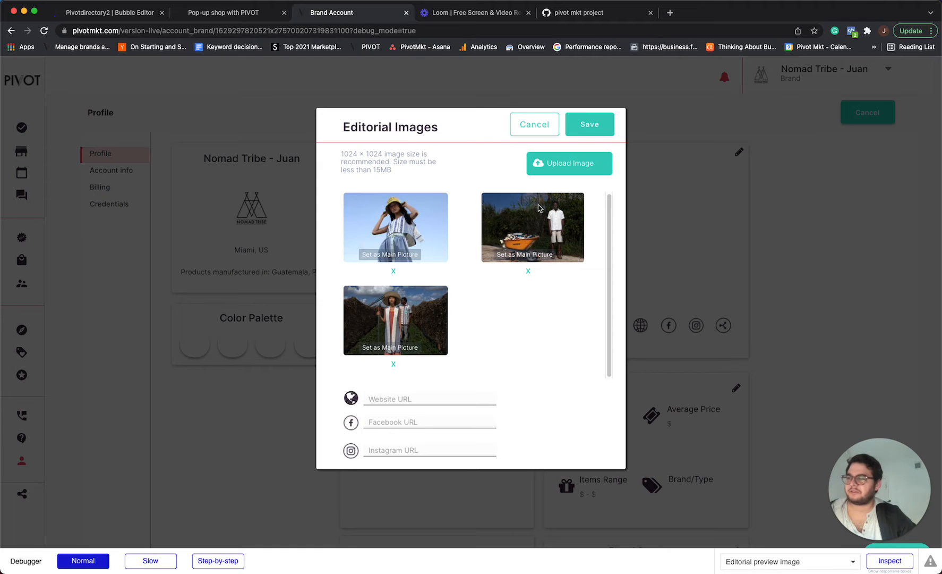
# Save the editorial images, then reopen the editor, set the third image (woman with rake) as main picture and save.
pyautogui.click(584, 125)
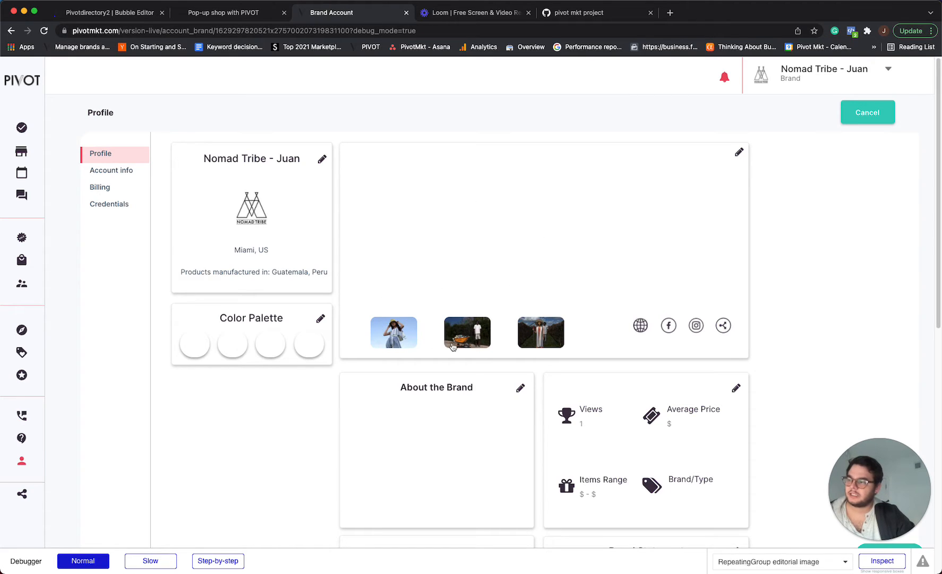
pyautogui.click(739, 153)
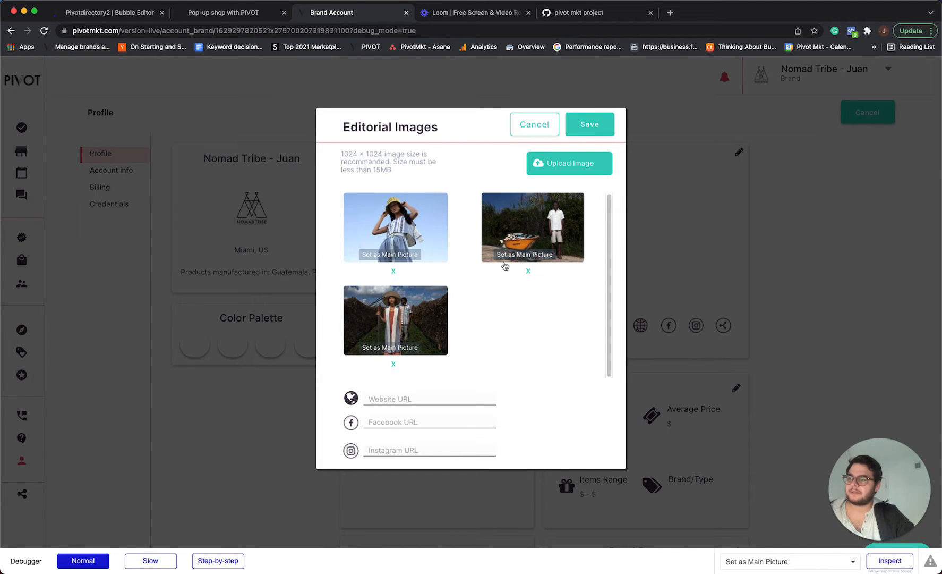
pyautogui.click(391, 347)
pyautogui.click(585, 123)
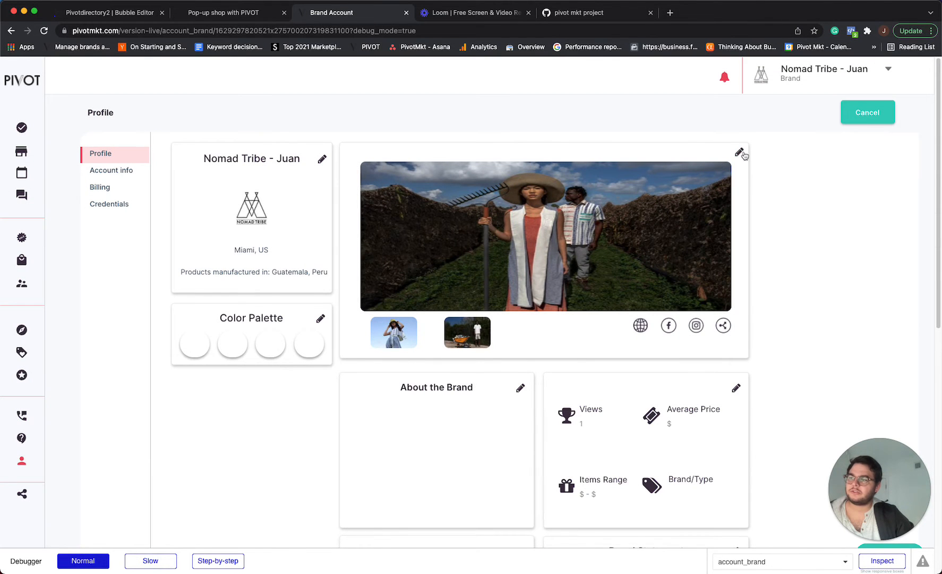
# Reopen the editorial images editor, set the wheelbarrow image as the main picture and save.
pyautogui.click(739, 153)
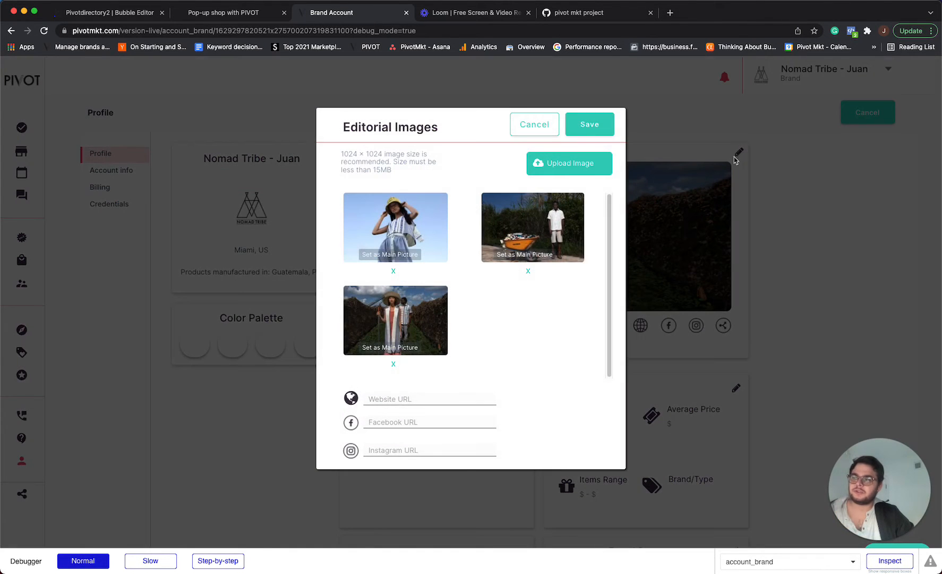
pyautogui.click(527, 255)
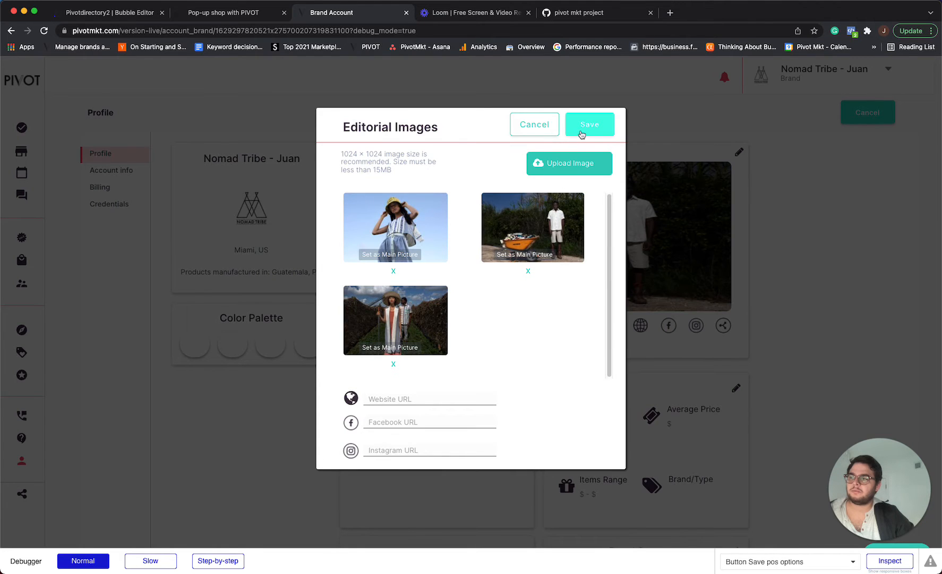
pyautogui.click(583, 126)
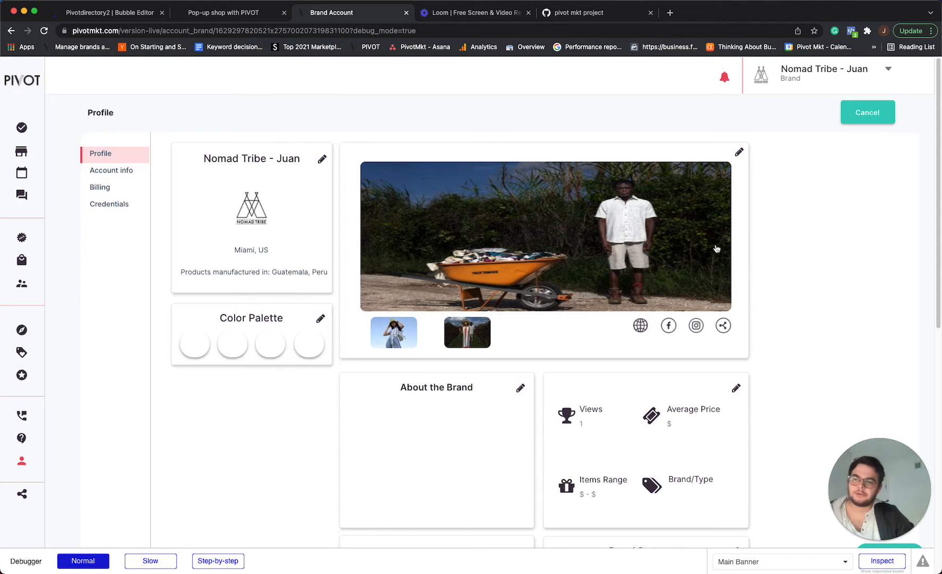
# Reopen the editorial images editor and paste the Pivot homepage URL from the Pop-up shop tab into the Website URL field.
pyautogui.click(739, 152)
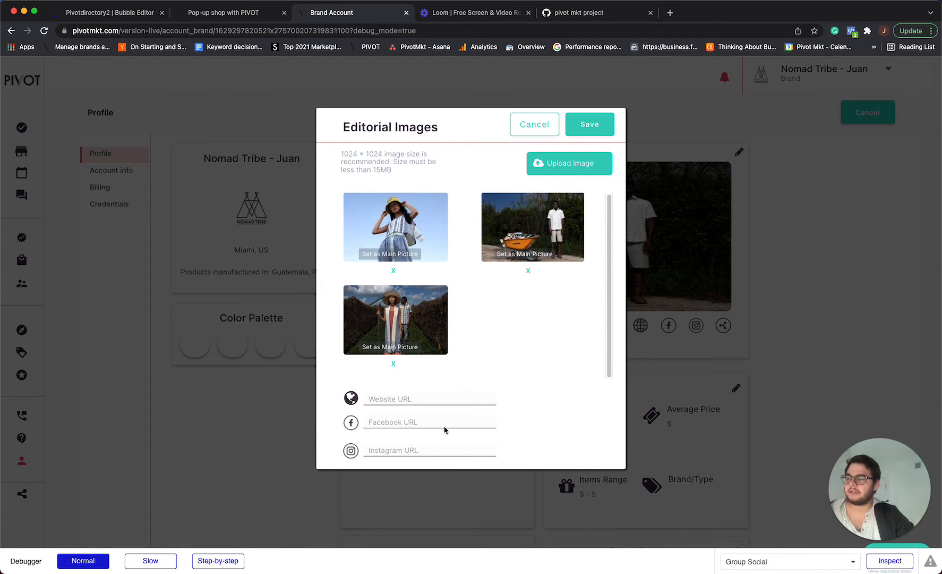
pyautogui.click(213, 12)
pyautogui.click(214, 30)
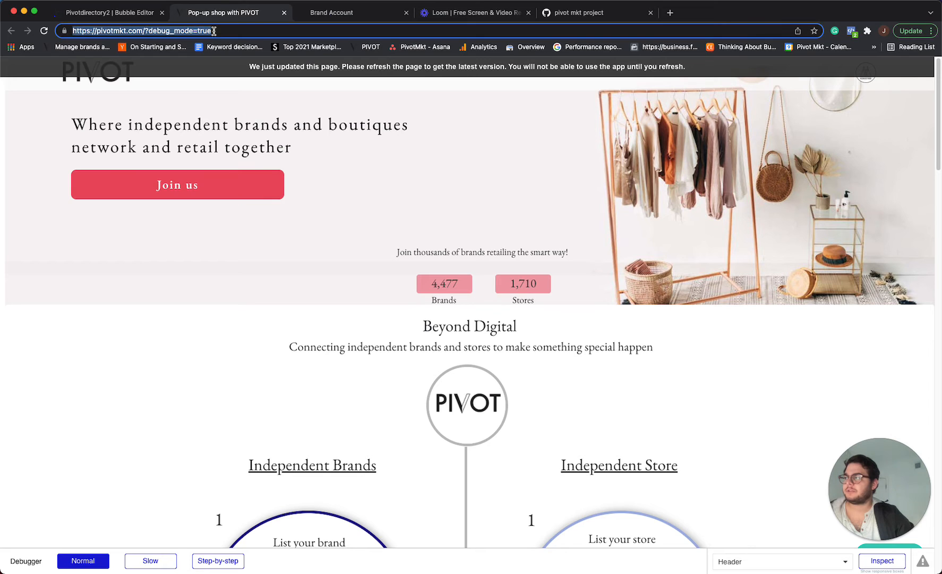
pyautogui.click(365, 16)
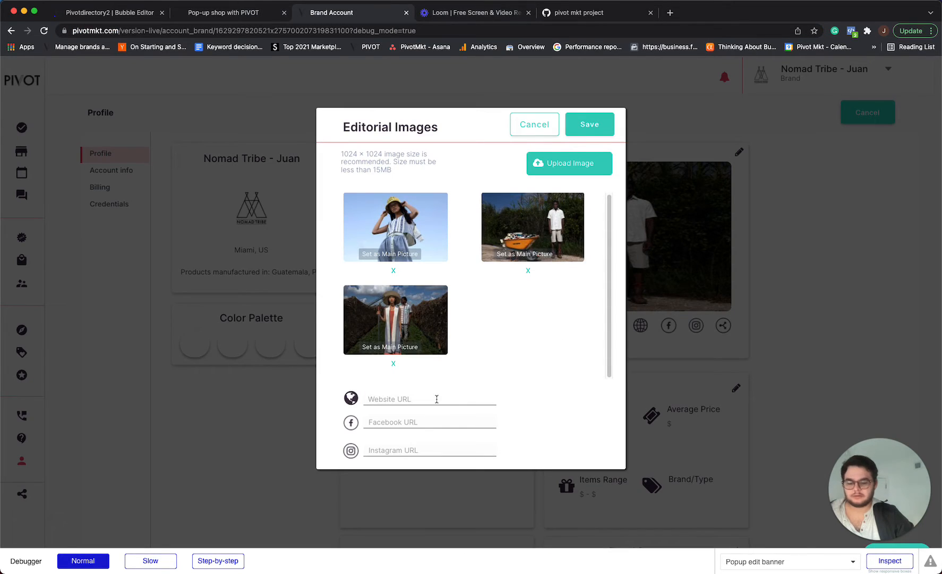
pyautogui.press('super+v')
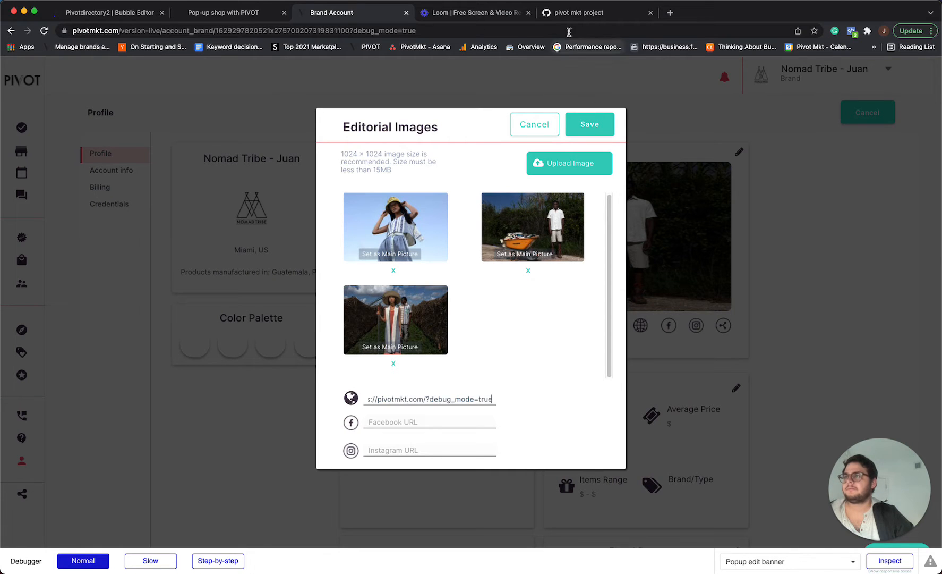
pyautogui.click(573, 16)
pyautogui.click(575, 31)
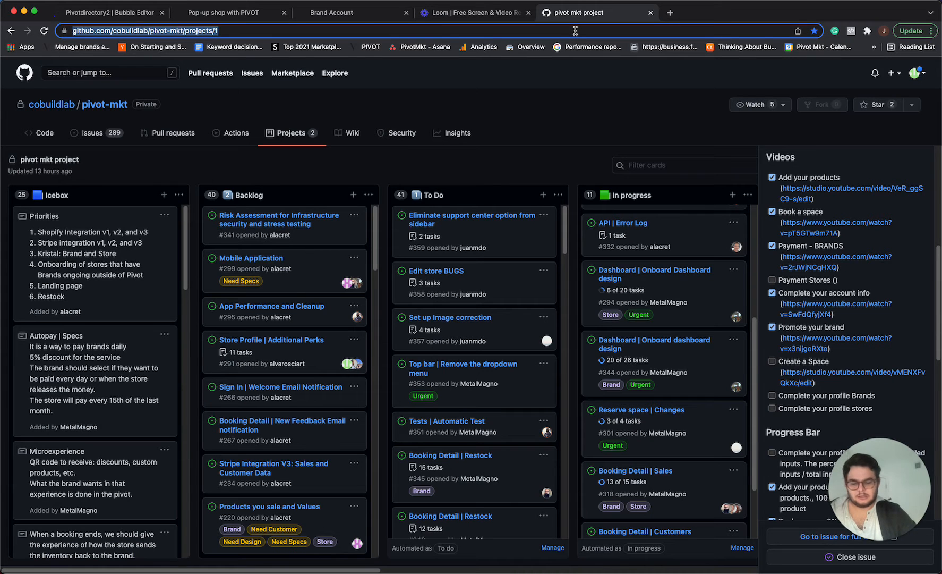
pyautogui.write('pivot miami')
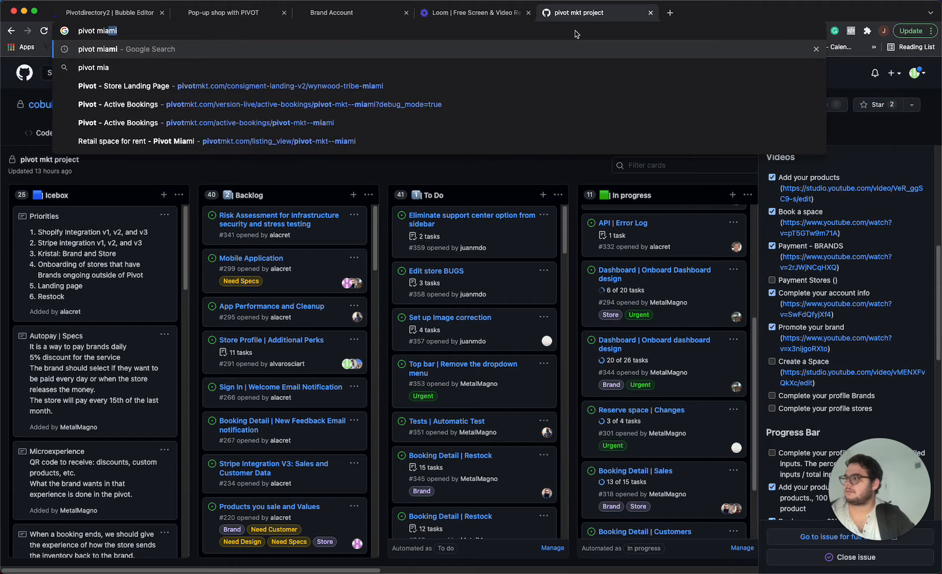
pyautogui.press('BackSpace')
pyautogui.press('BackSpace')
pyautogui.press('BackSpace')
pyautogui.press('BackSpace')
pyautogui.press('BackSpace')
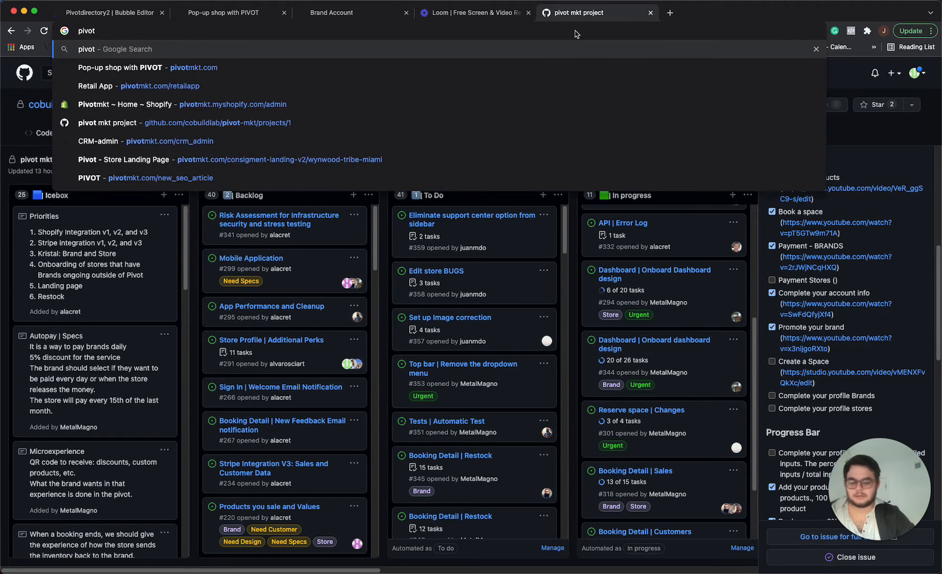
pyautogui.write('instragramm')
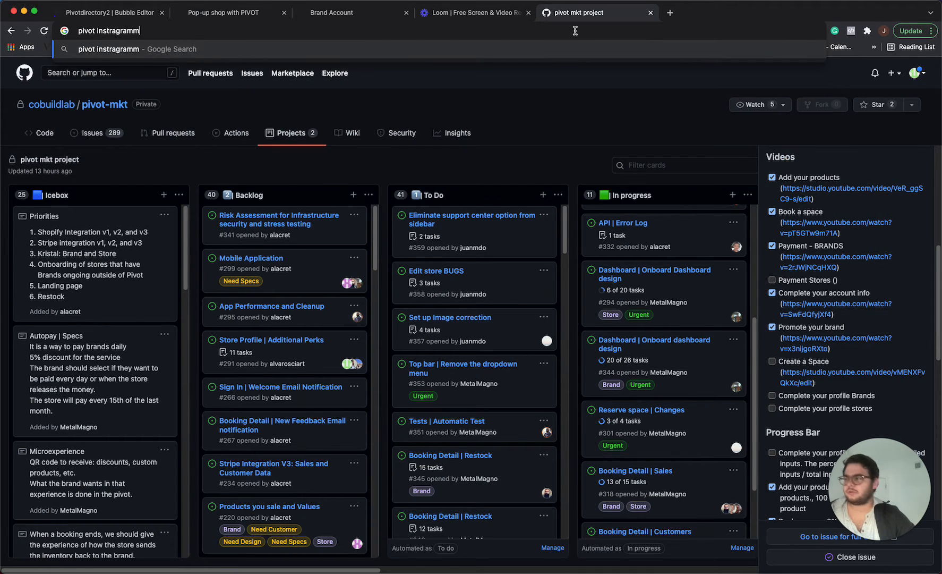
pyautogui.press('Return')
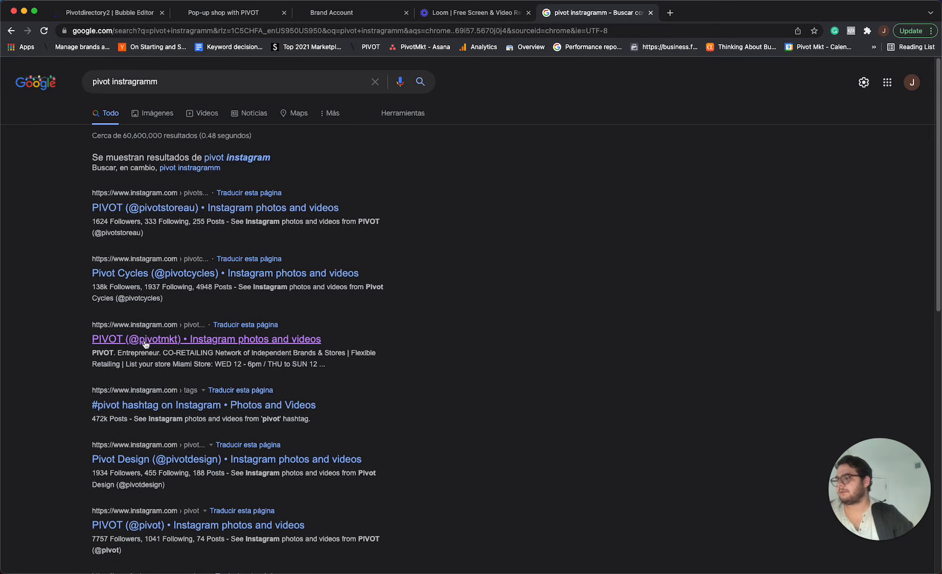
pyautogui.click(145, 340)
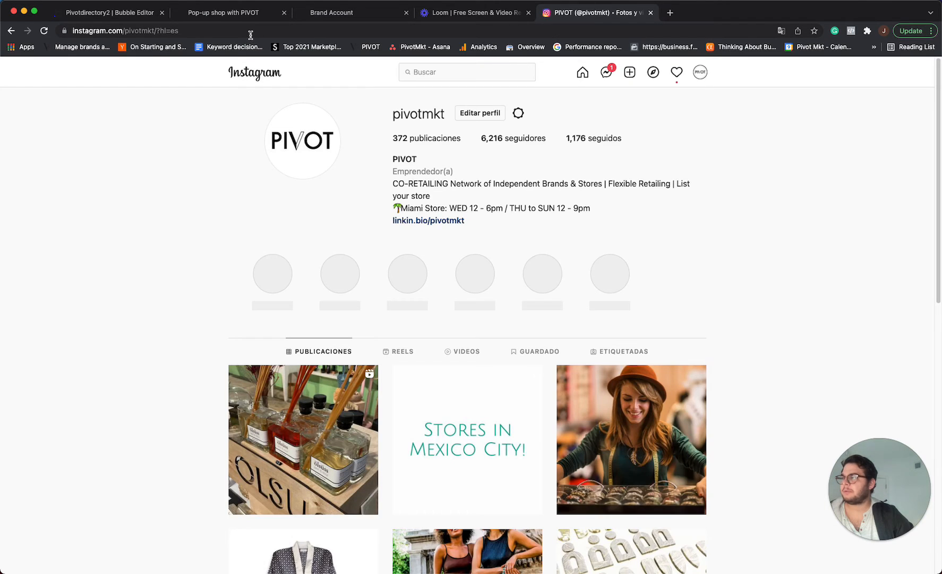
# Copy the pivotmkt Instagram profile URL and paste it into the Instagram URL field of the editorial images editor.
pyautogui.click(250, 32)
pyautogui.hotkey('ctrl', 'c')
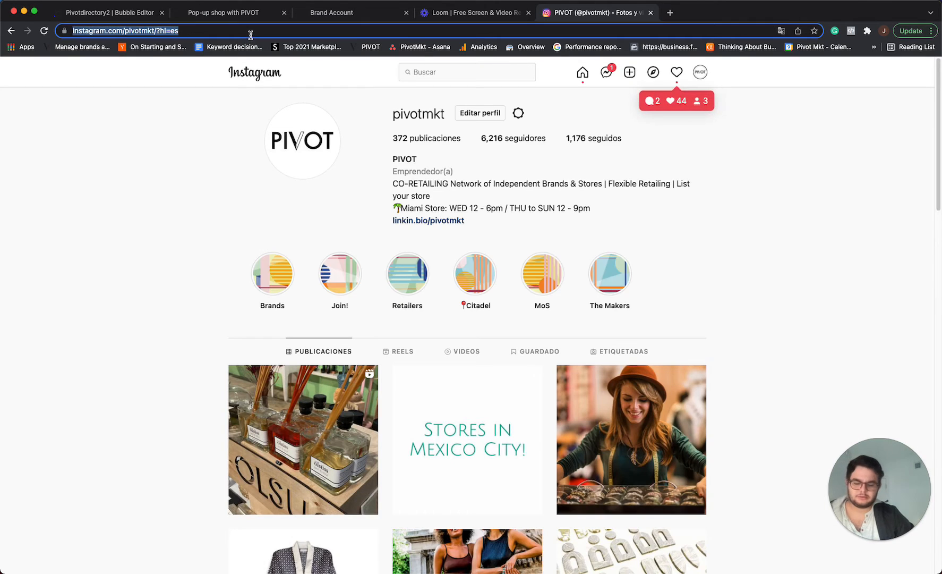
pyautogui.press('BackSpace')
pyautogui.click(335, 13)
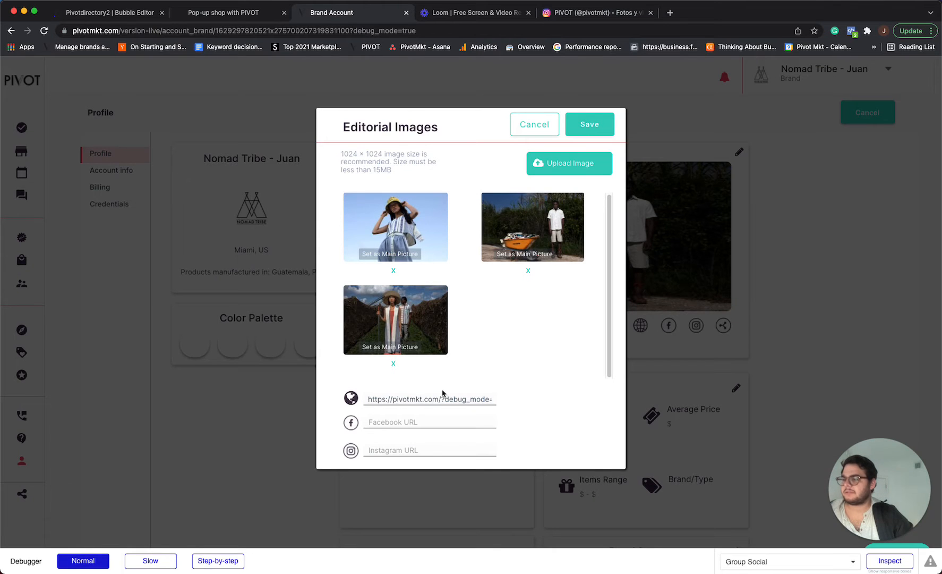
pyautogui.click(431, 450)
pyautogui.hotkey('ctrl', 'v')
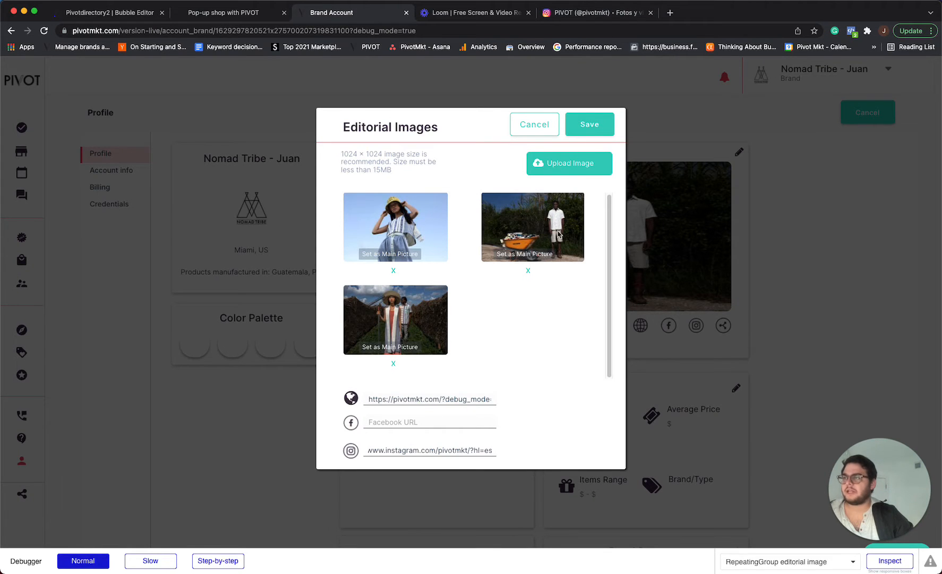
# Search for the Pivot Facebook page and open the Pivot Market page at facebook.com/pivotmarket.
pyautogui.click(580, 11)
pyautogui.click(572, 31)
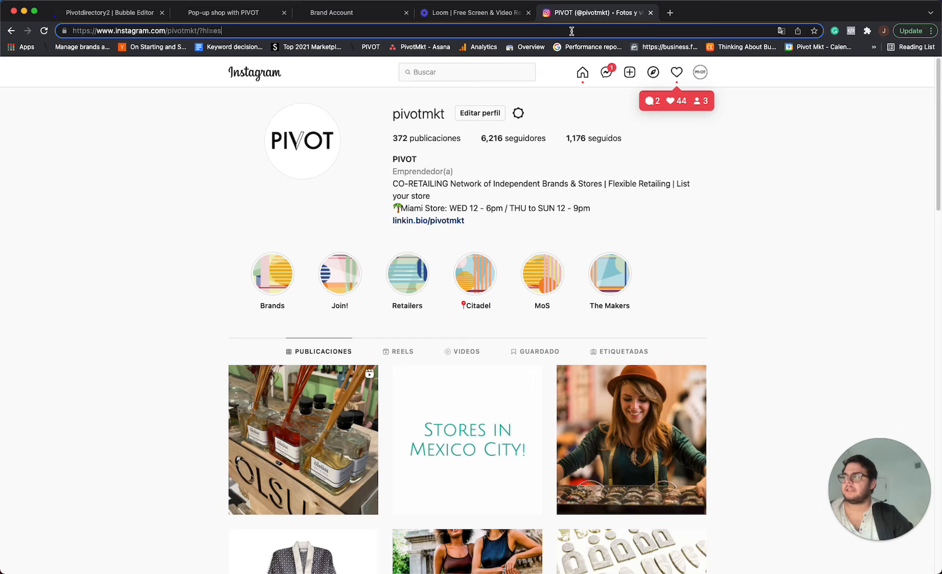
pyautogui.write('pivot m')
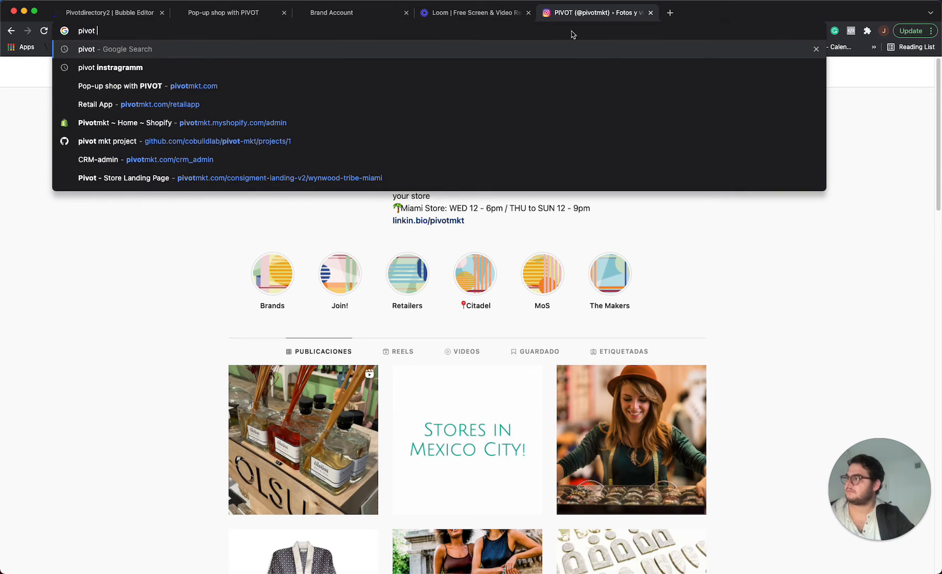
pyautogui.press('BackSpace')
pyautogui.write('face')
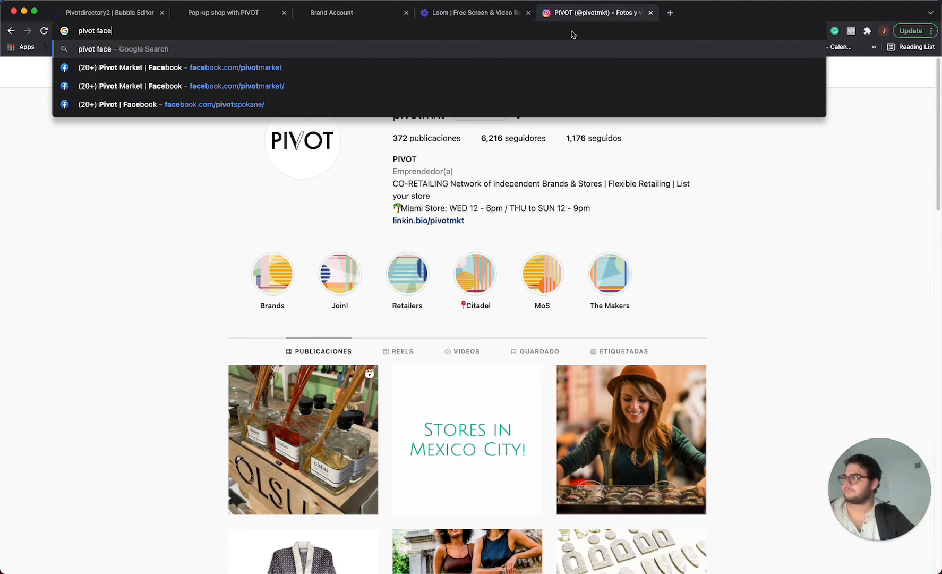
pyautogui.press('Down')
pyautogui.press('Return')
# Copy the Pivot Market Facebook URL, paste it into the Facebook URL field and save the editorial images.
pyautogui.click(565, 29)
pyautogui.hotkey('ctrl', 'c')
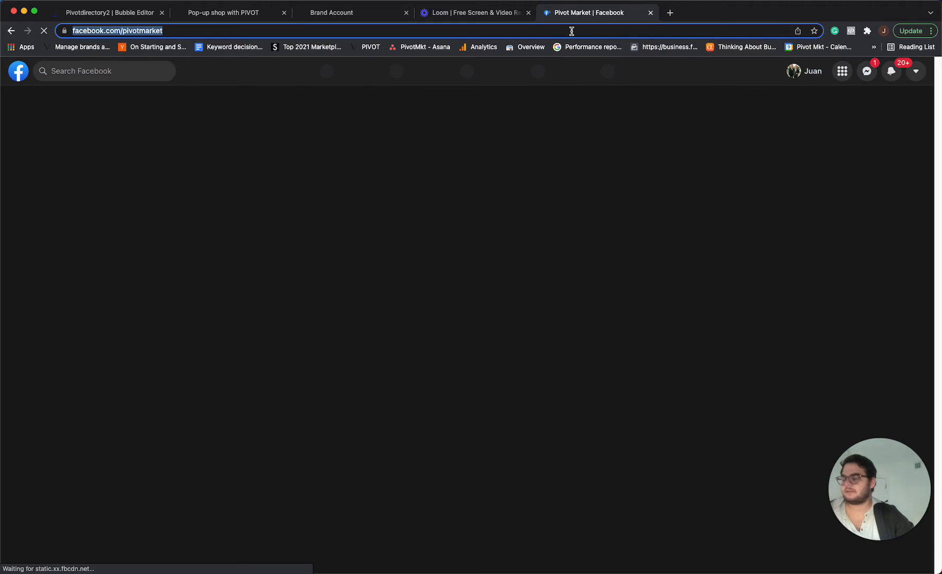
pyautogui.press('BackSpace')
pyautogui.click(378, 16)
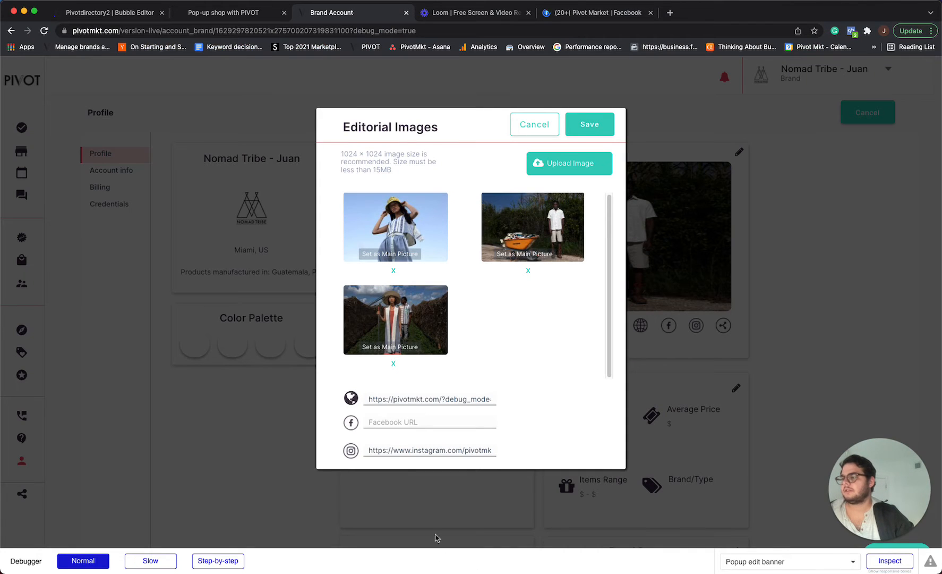
pyautogui.click(424, 425)
pyautogui.hotkey('ctrl', 'v')
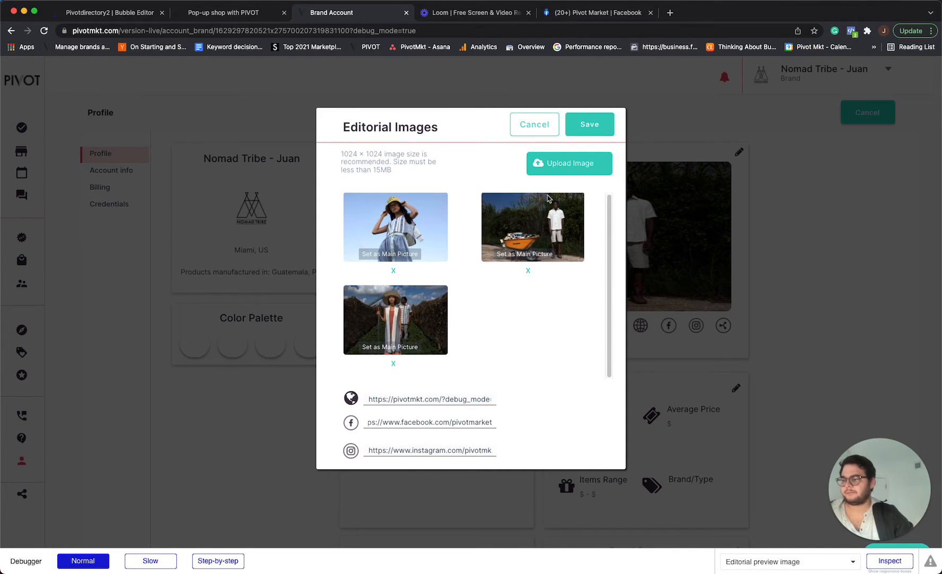
pyautogui.click(583, 129)
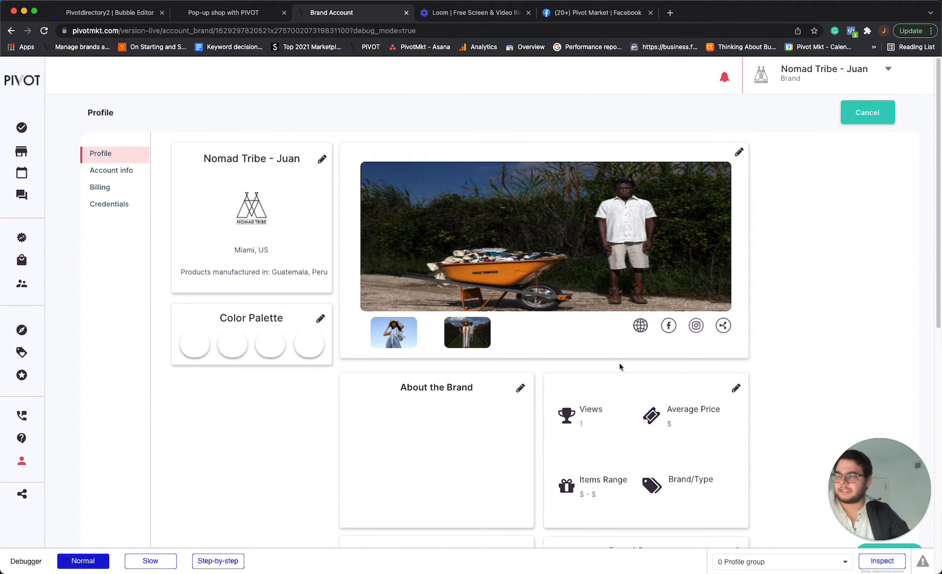
# Test the Facebook and Instagram links on the brand banner card.
pyautogui.click(671, 326)
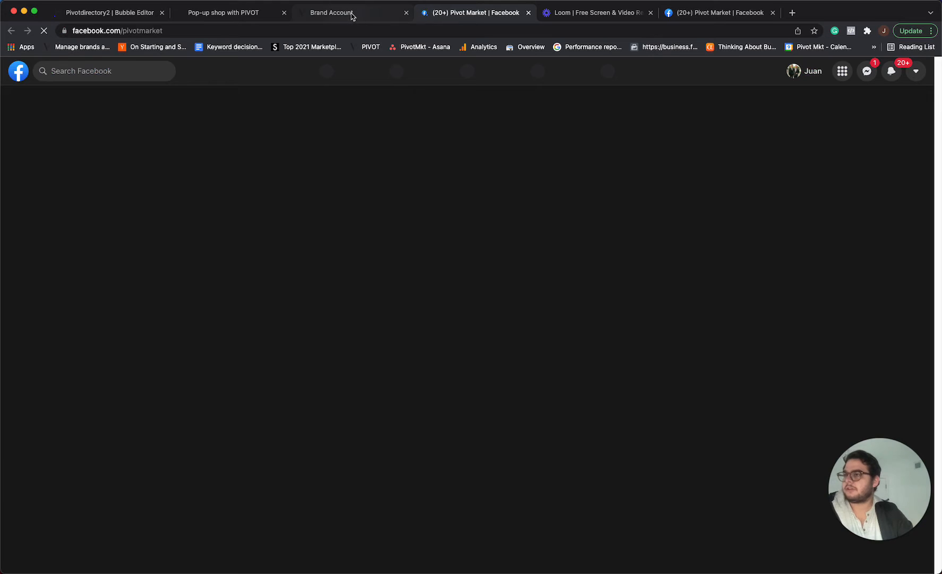
pyautogui.click(351, 15)
pyautogui.click(693, 327)
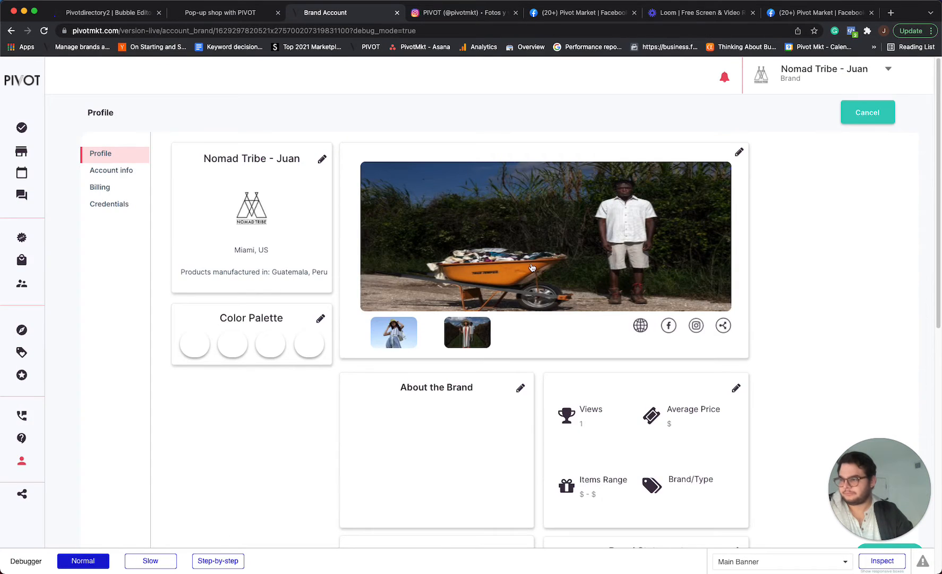
# Edit the KPI card, set the average price to $60 and save it.
pyautogui.scroll(-5, 530, 287)
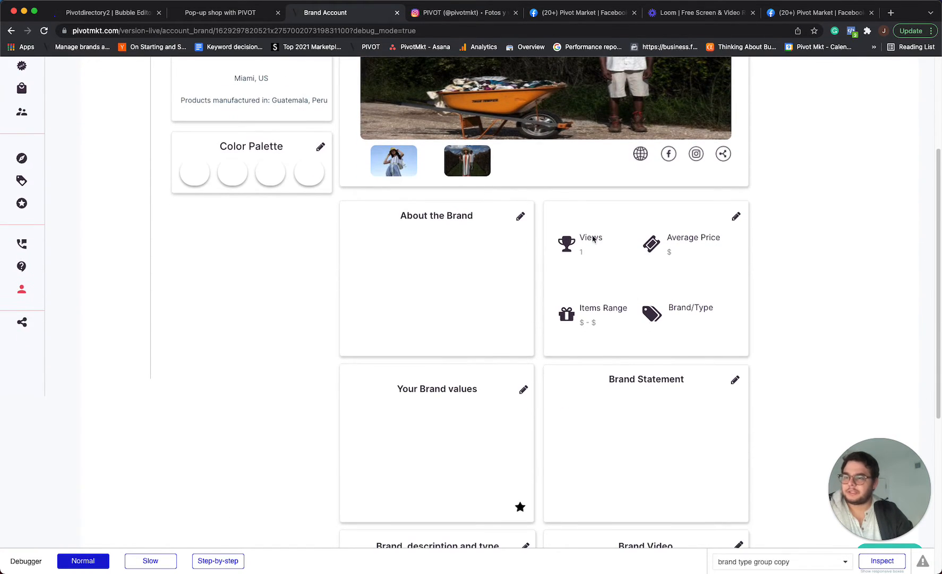
pyautogui.click(736, 218)
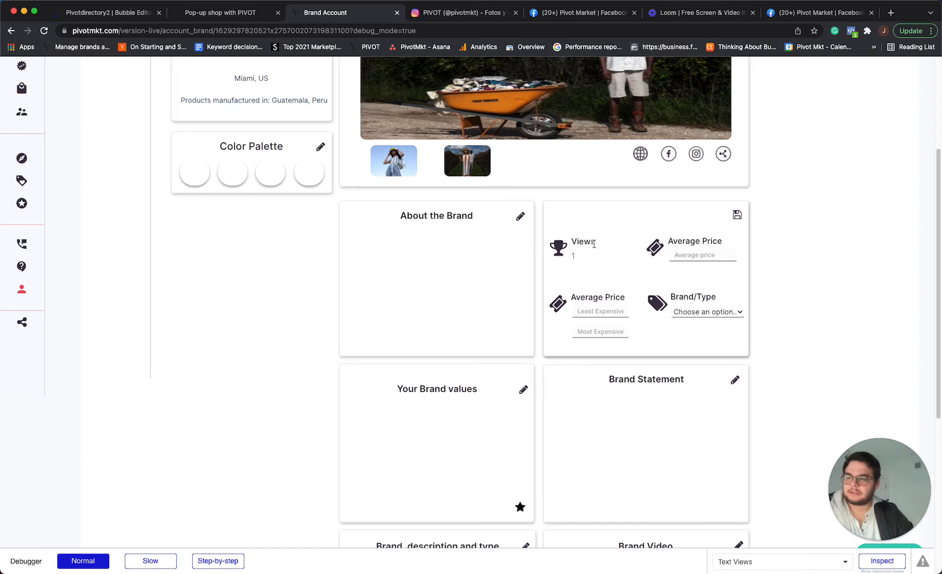
pyautogui.click(690, 255)
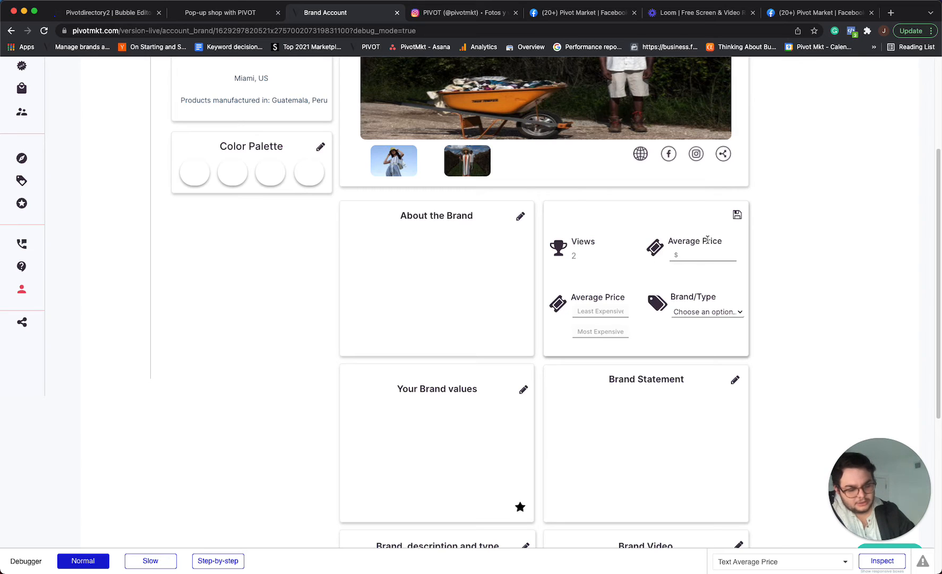
pyautogui.write('60')
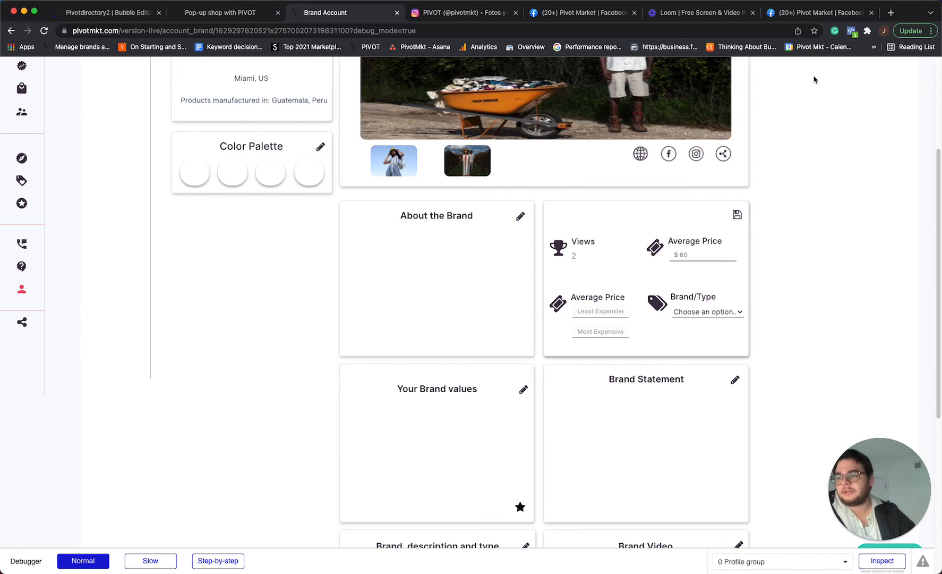
pyautogui.click(738, 214)
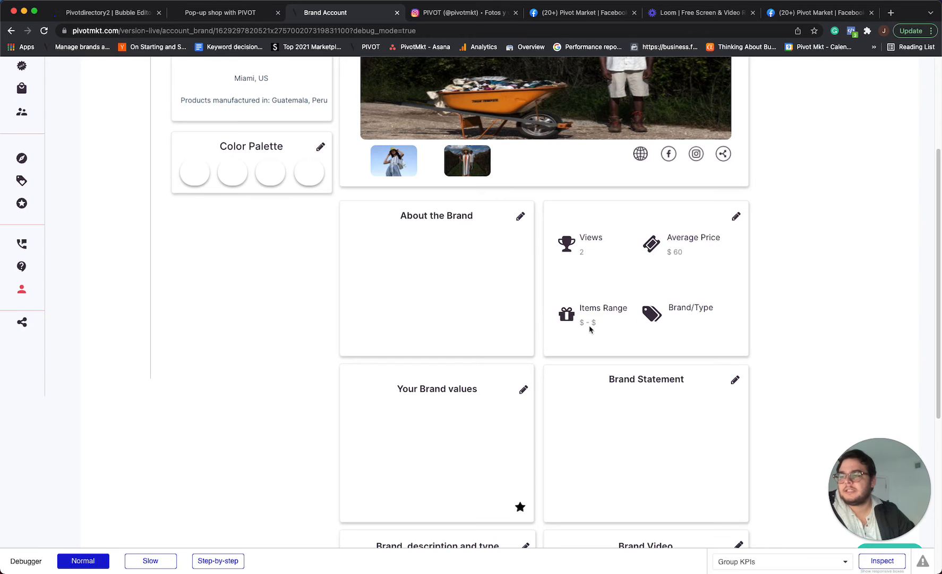
# Set the KPI items range to 15 as least expensive and 99 as most expensive, and save the card.
pyautogui.click(735, 217)
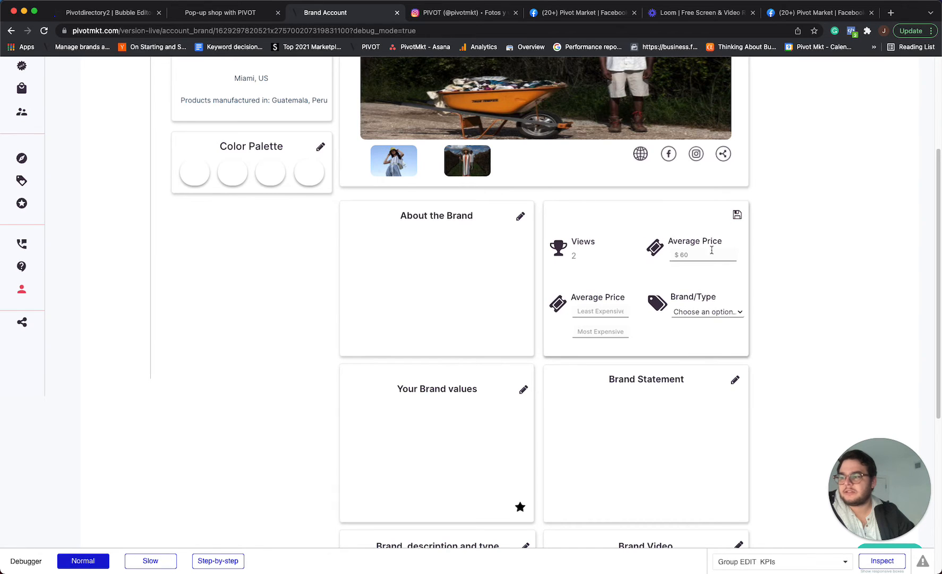
pyautogui.write('2')
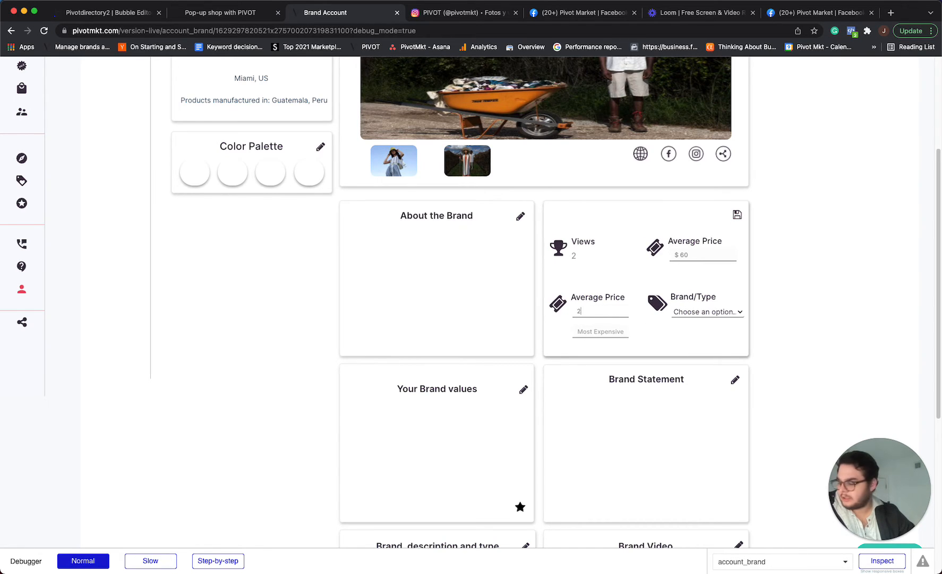
pyautogui.press('BackSpace')
pyautogui.write('15')
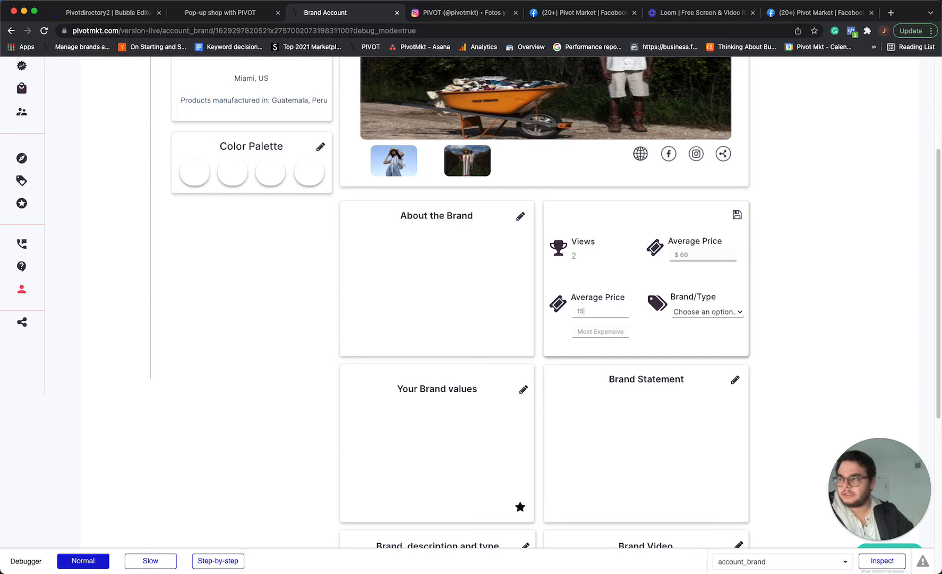
pyautogui.click(601, 330)
pyautogui.write('99')
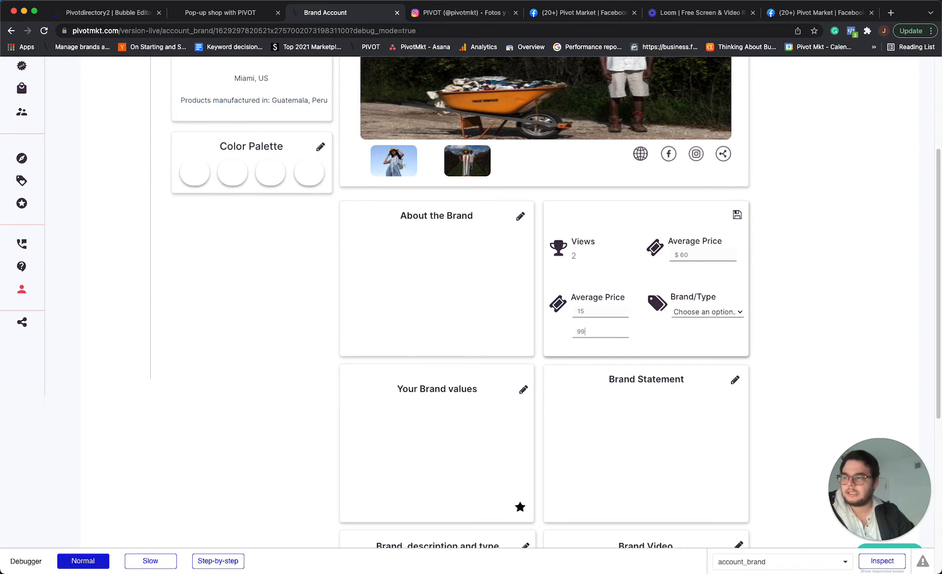
pyautogui.click(737, 215)
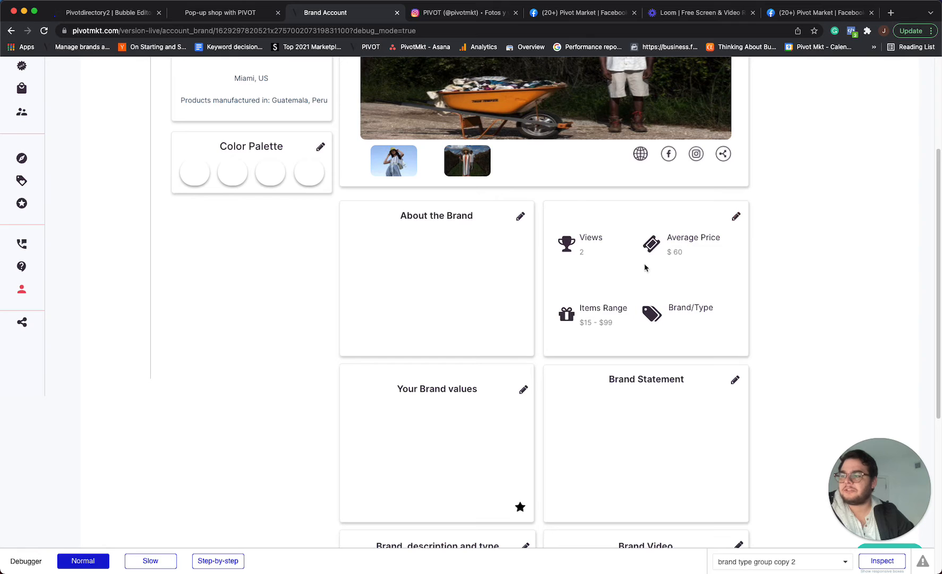
pyautogui.click(736, 216)
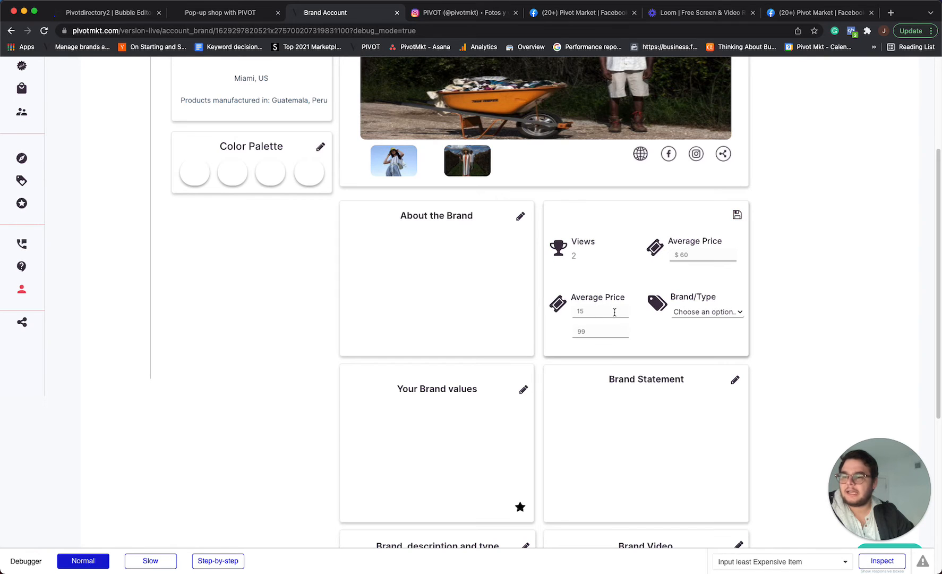
pyautogui.click(739, 218)
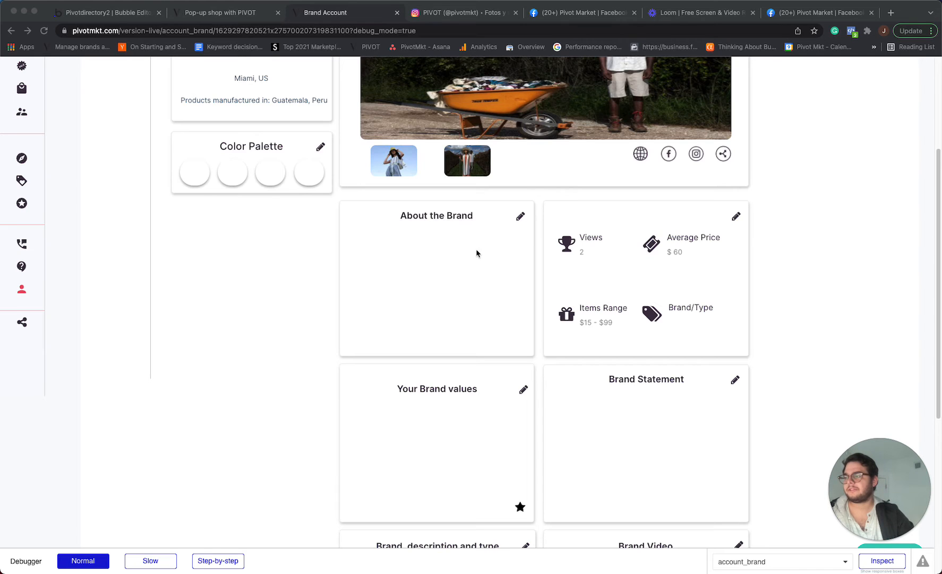
# Paste the Nomad Tribe brand description into the About the Brand card and save it.
pyautogui.click(520, 216)
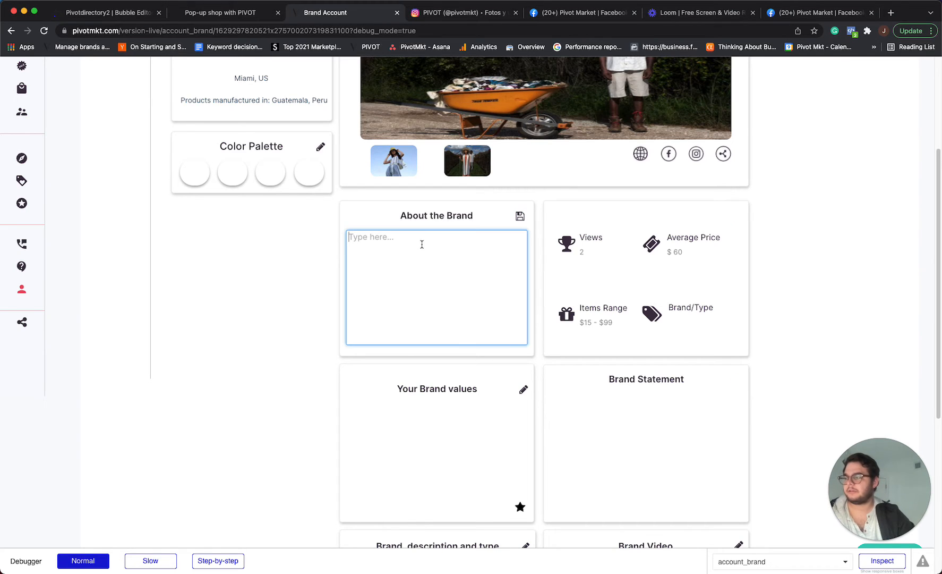
pyautogui.press('super+v')
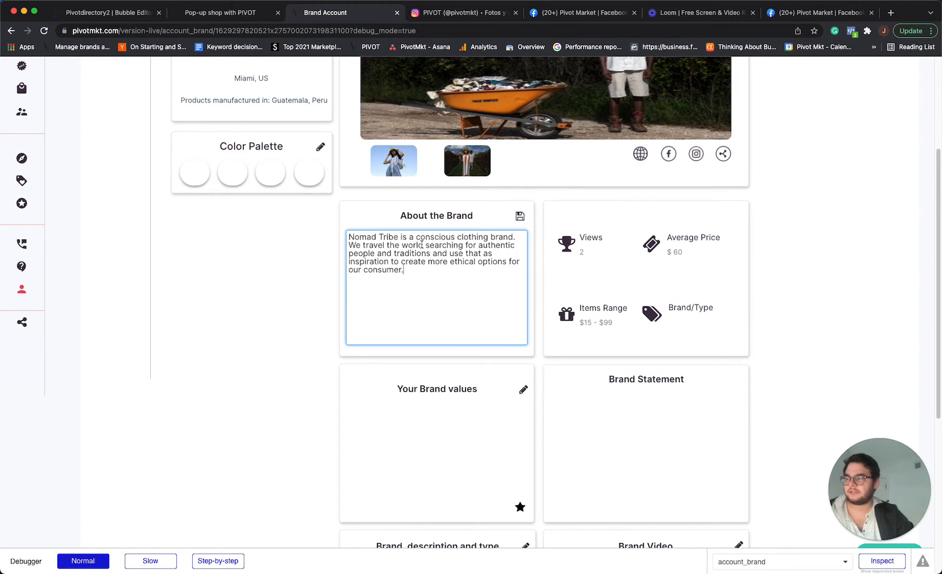
pyautogui.click(520, 217)
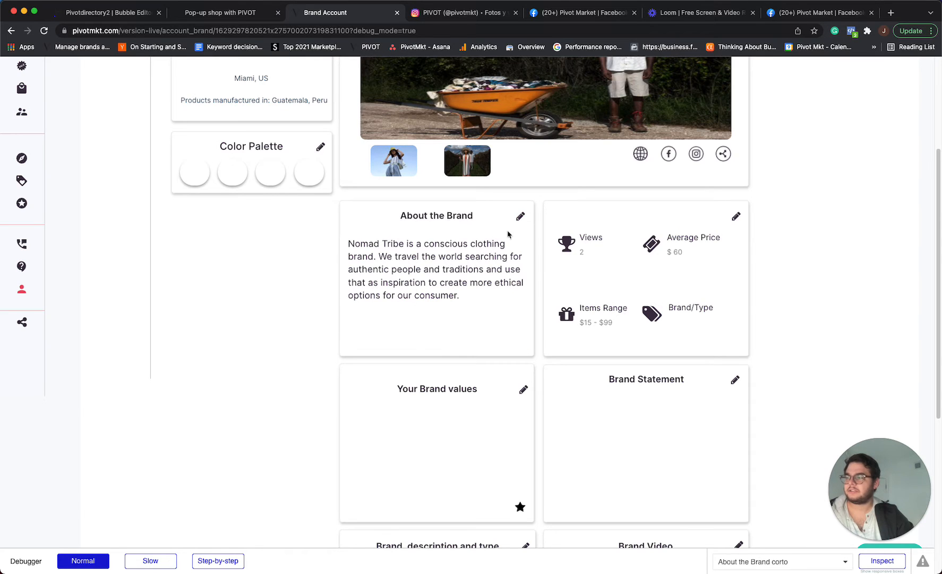
# Reopen the About the Brand card, paste the description again and save it.
pyautogui.click(520, 216)
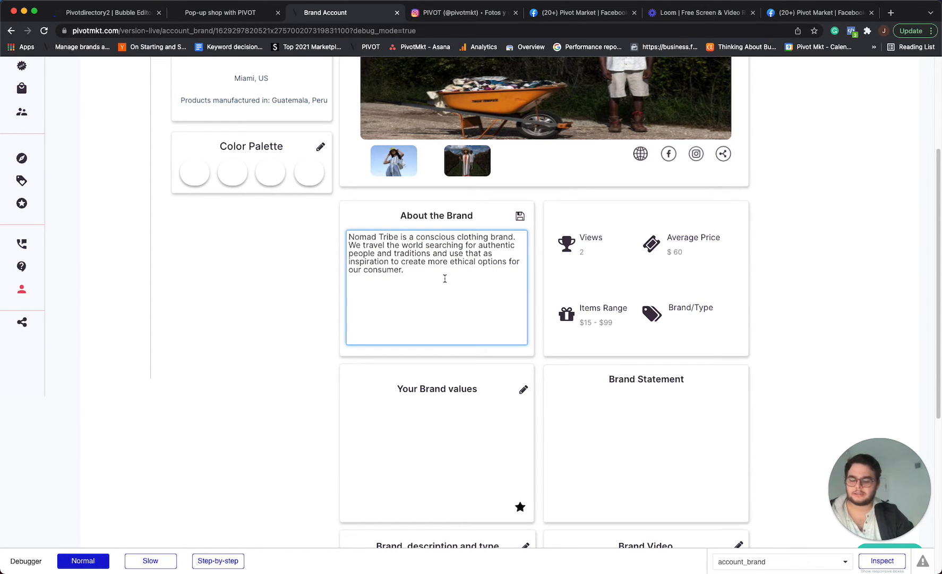
pyautogui.write('Nomad Tribe is a conscious clothing brand. We travel the world searching for authentic people and traditions and use that as inspiration to create more ethical options for our consumer.')
pyautogui.write('Nomad Tribe is a conscious clothing brand. We travel the world searching for authentic people and traditions and use that as inspiration to create more ethical options for our consumer.')
pyautogui.click(520, 217)
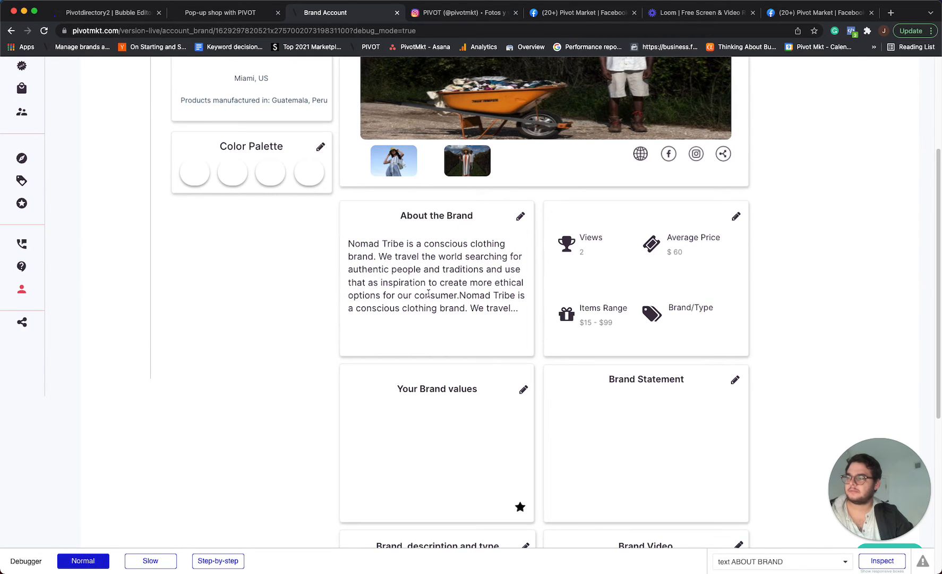
# Open the Color Palette editor and pick a green (#0aa019) for the first palette color.
pyautogui.click(322, 148)
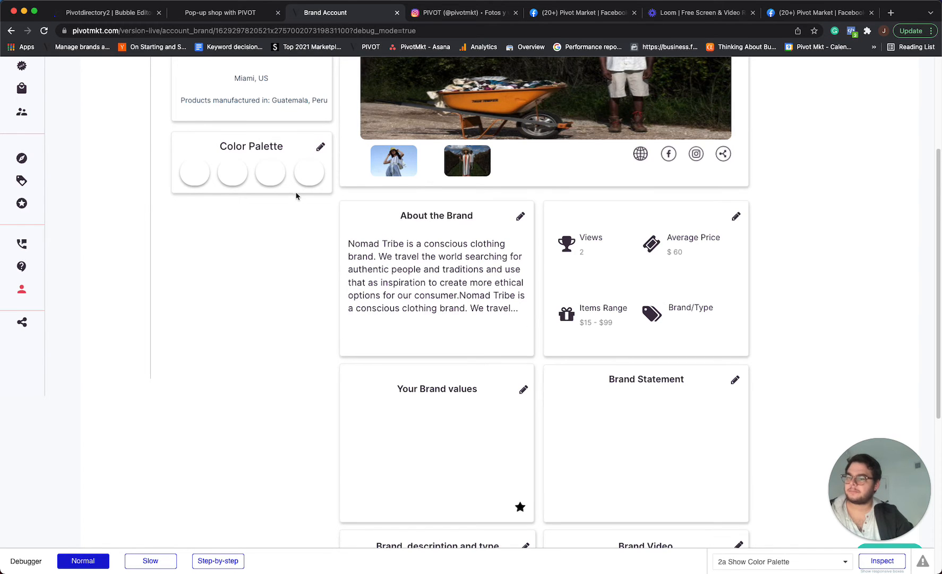
pyautogui.scroll(3, 300, 205)
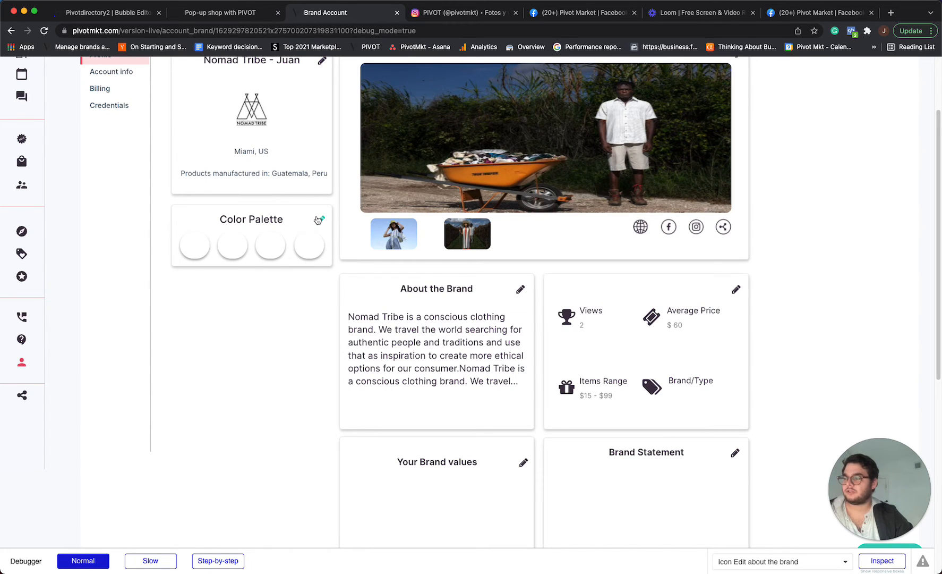
pyautogui.click(319, 220)
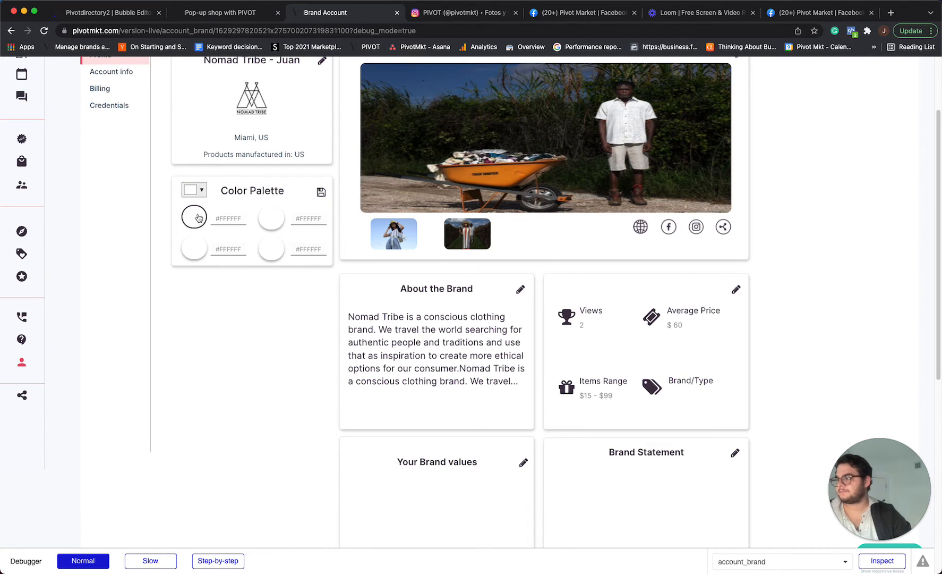
pyautogui.click(194, 190)
pyautogui.click(270, 230)
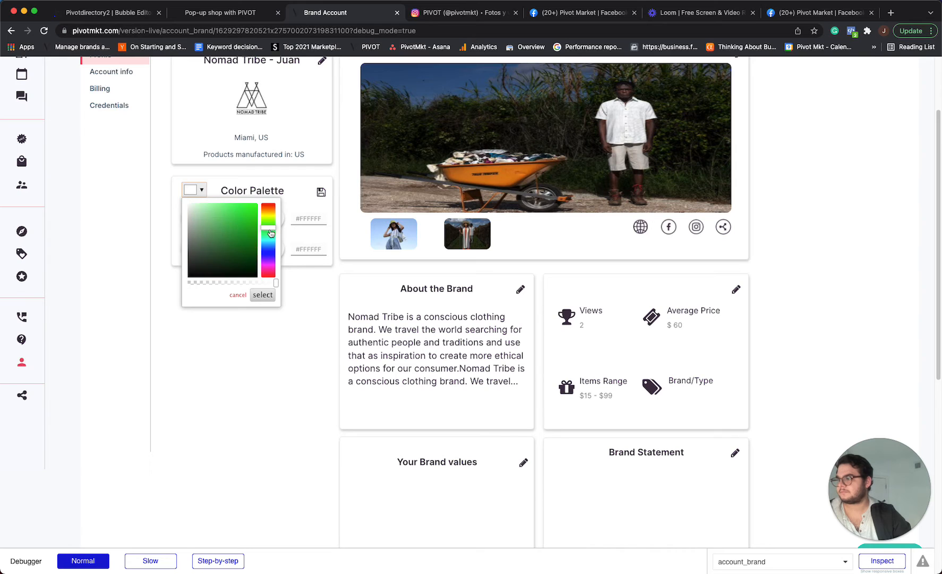
pyautogui.click(262, 295)
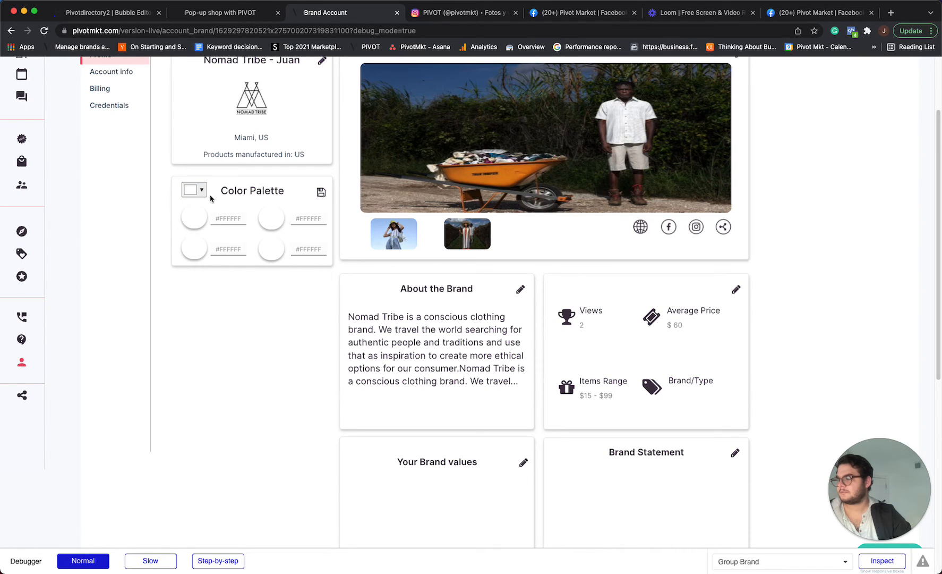
pyautogui.click(194, 190)
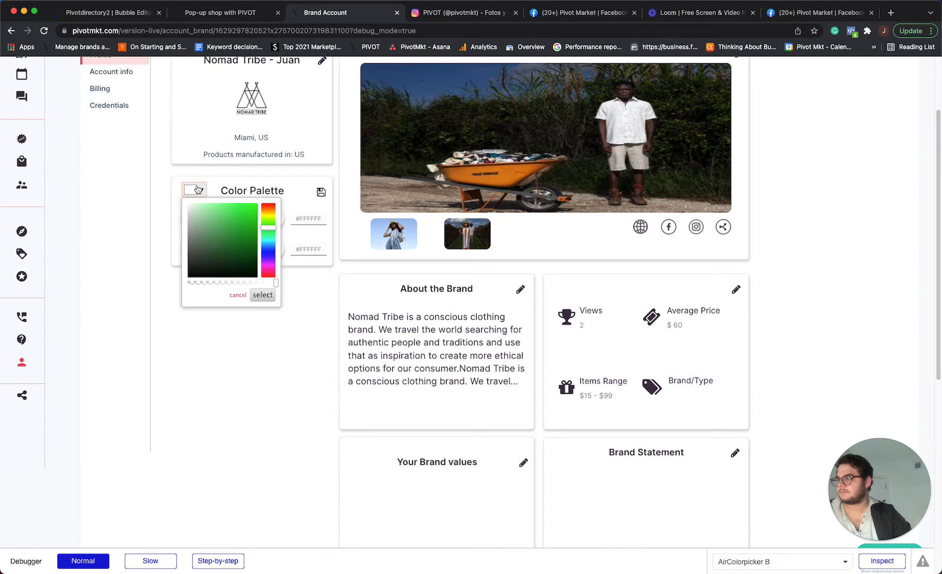
pyautogui.click(255, 237)
pyautogui.click(263, 295)
# Set the second palette color to #fff.
pyautogui.click(301, 218)
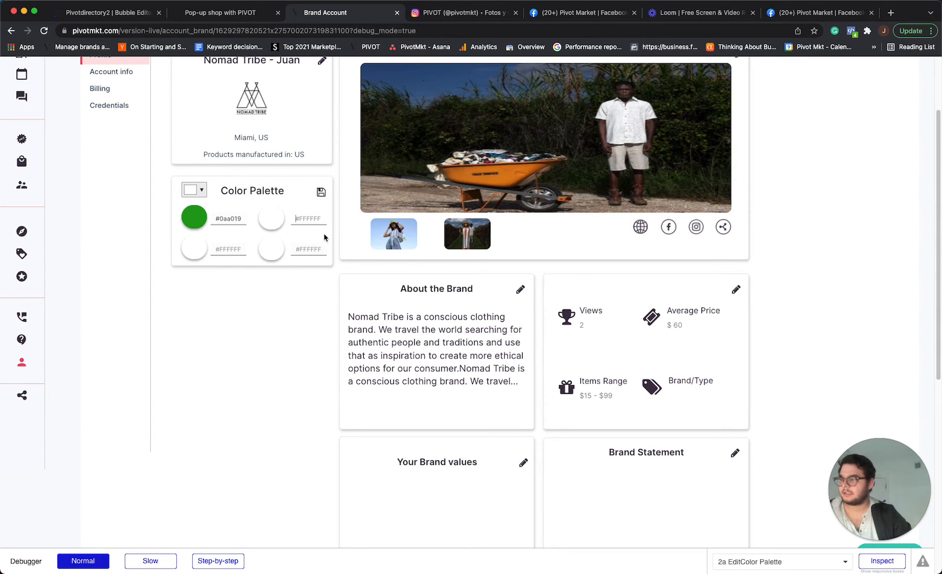
pyautogui.write('f')
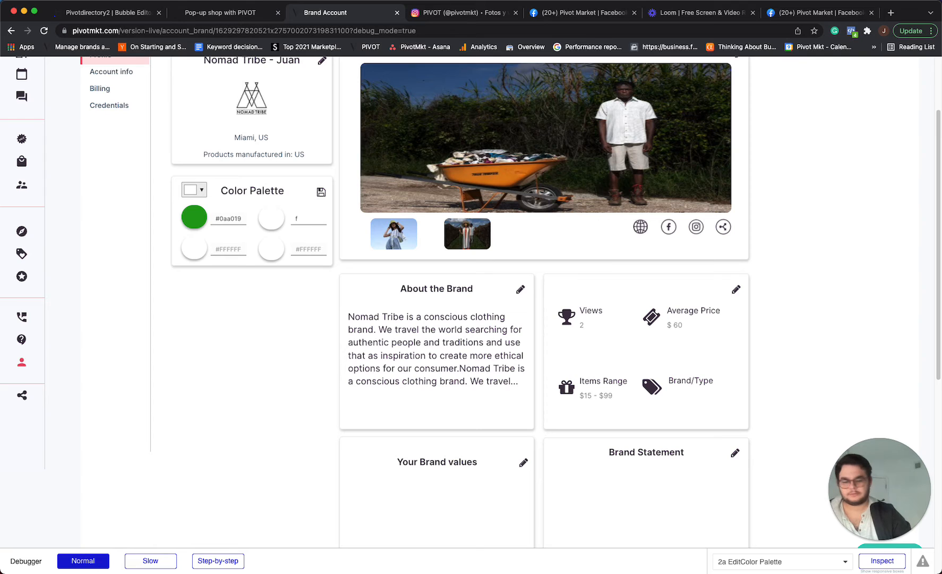
pyautogui.press('BackSpace')
pyautogui.write('#ffffff')
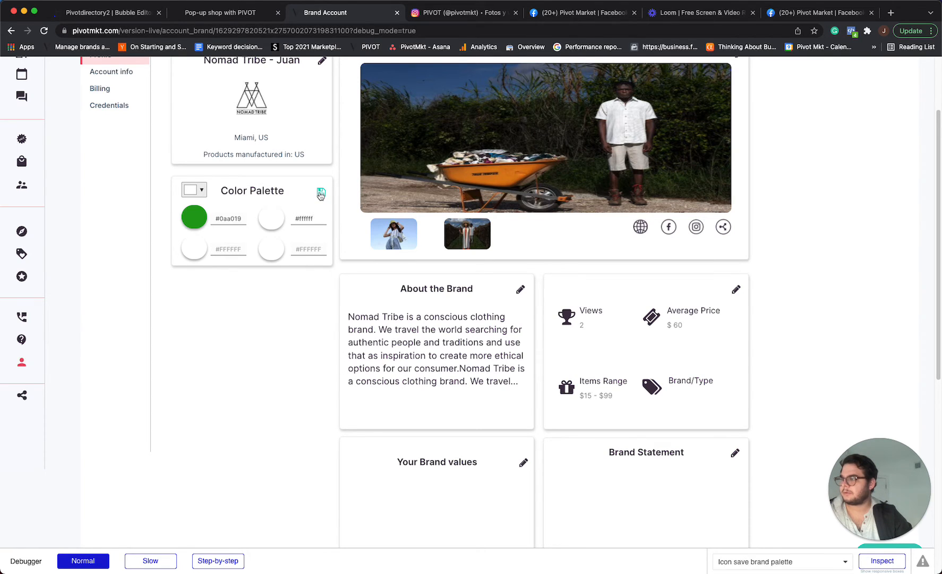
pyautogui.click(321, 191)
pyautogui.click(321, 221)
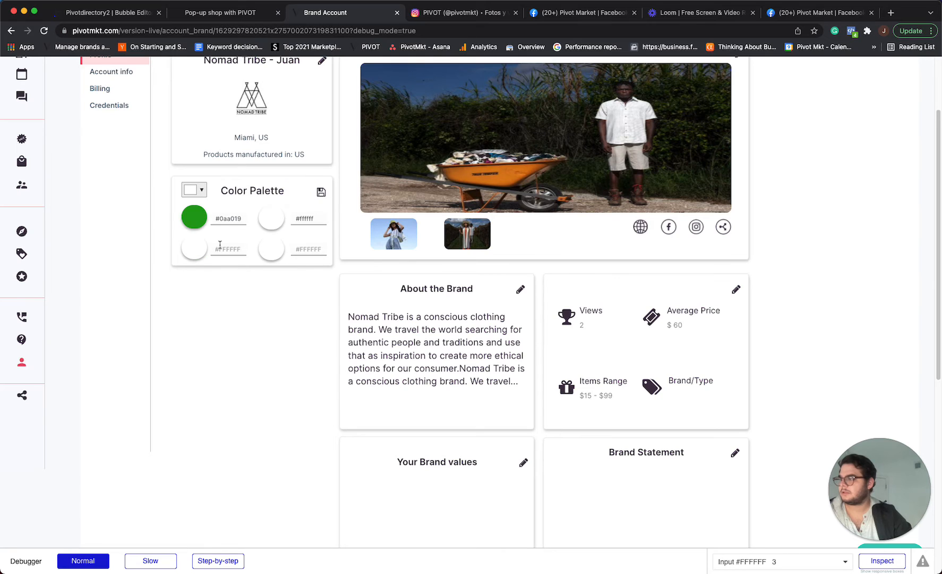
# Pick a cyan color for the third palette swatch.
pyautogui.click(200, 253)
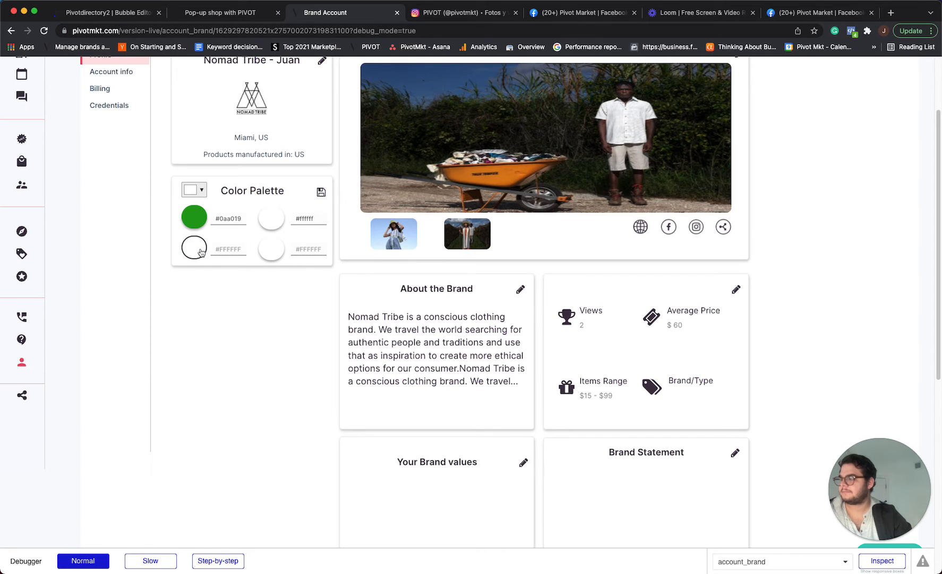
pyautogui.click(194, 190)
pyautogui.click(250, 181)
pyautogui.click(194, 190)
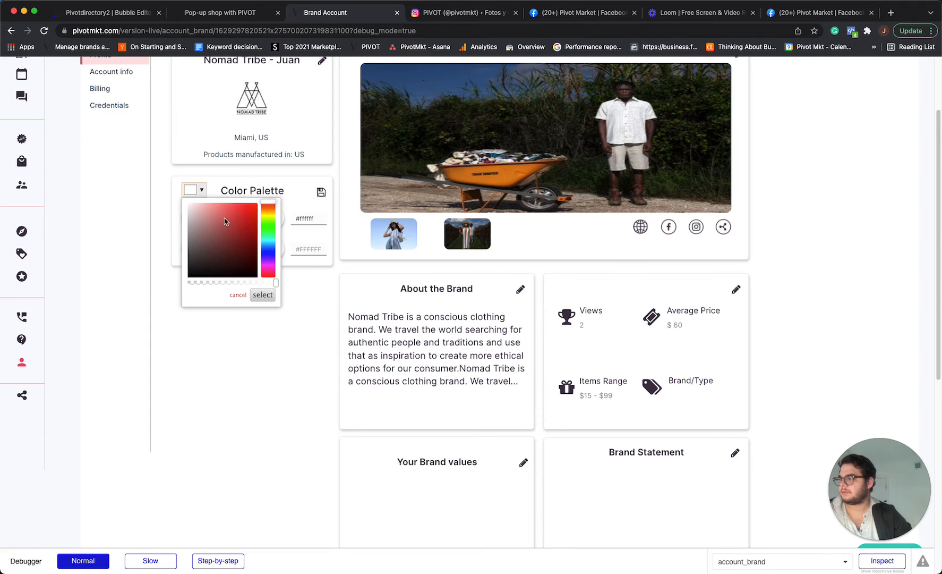
pyautogui.moveTo(269, 234); pyautogui.dragTo(268, 243)
pyautogui.click(244, 208)
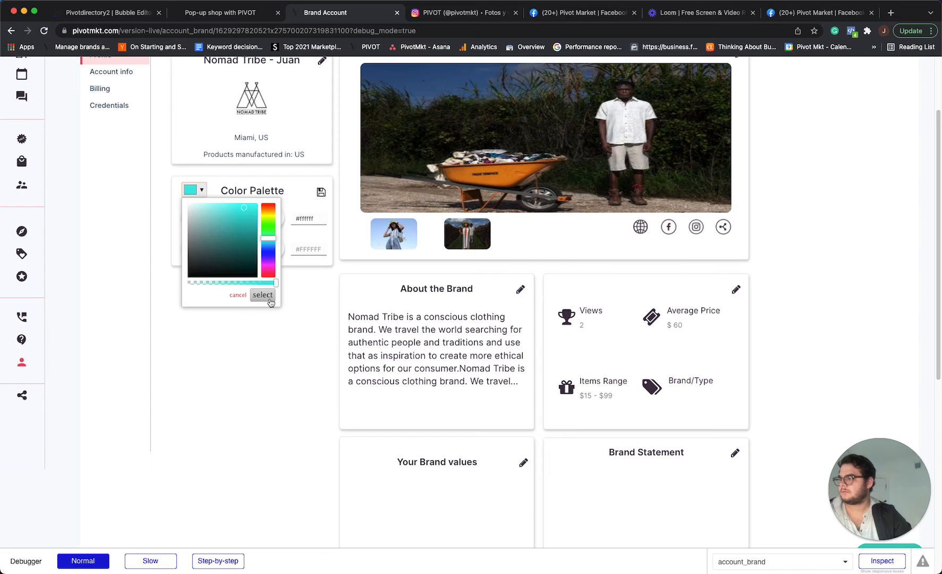
pyautogui.click(262, 295)
# Pick a yellow-green (#cce316) for the third palette color.
pyautogui.click(296, 250)
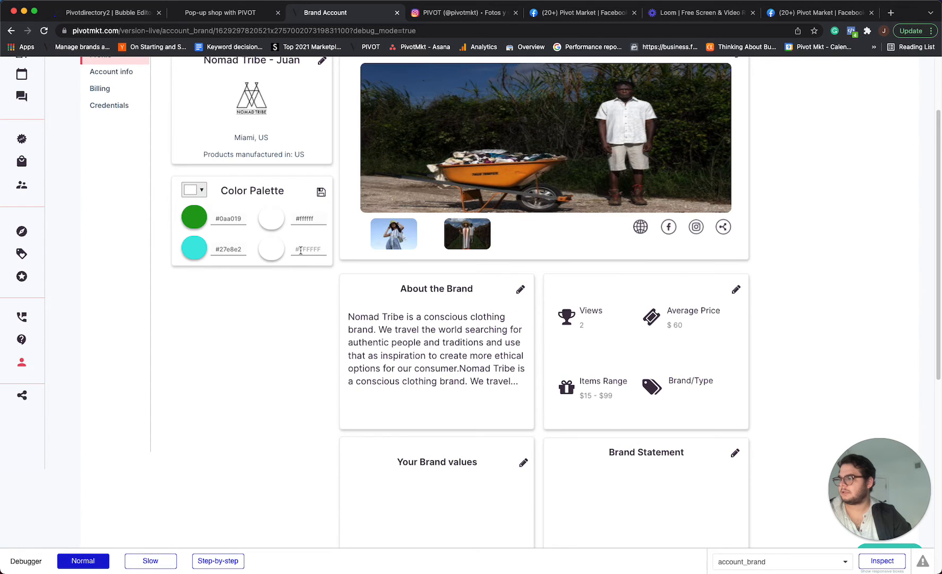
pyautogui.click(194, 190)
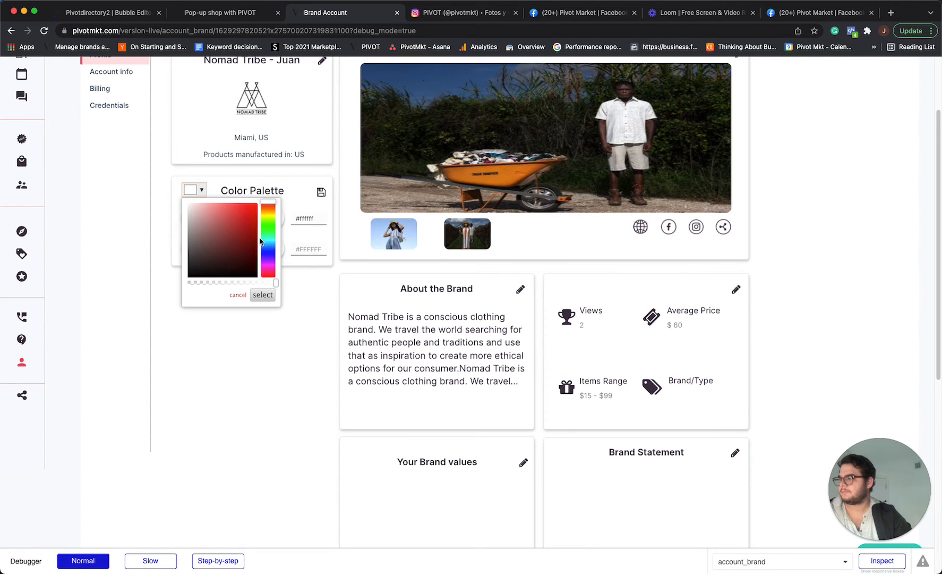
pyautogui.moveTo(267, 241); pyautogui.dragTo(267, 218)
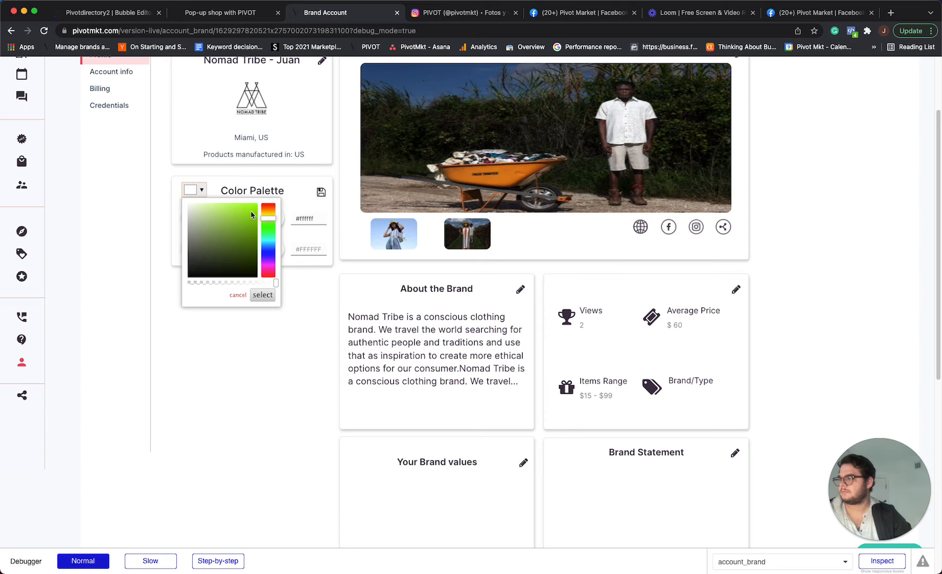
pyautogui.click(250, 210)
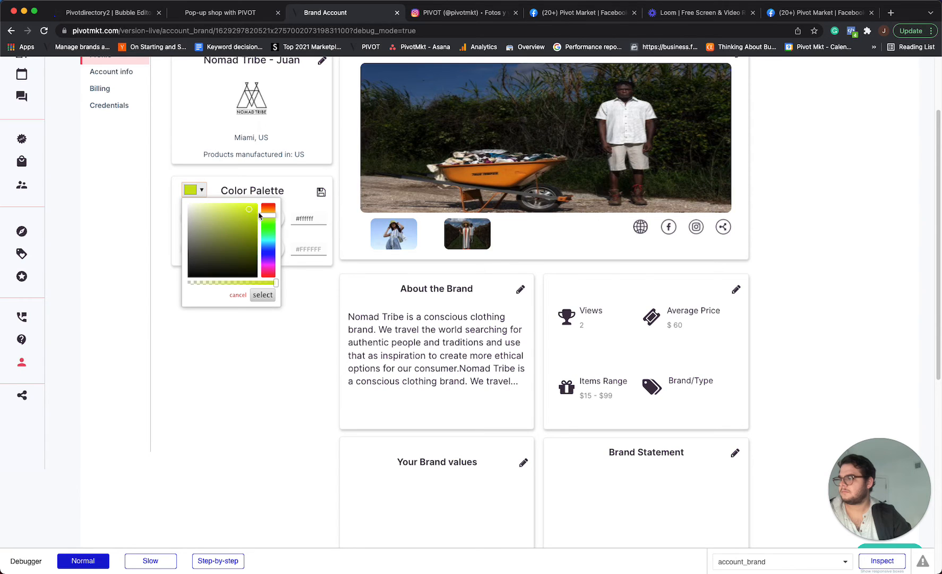
pyautogui.click(263, 295)
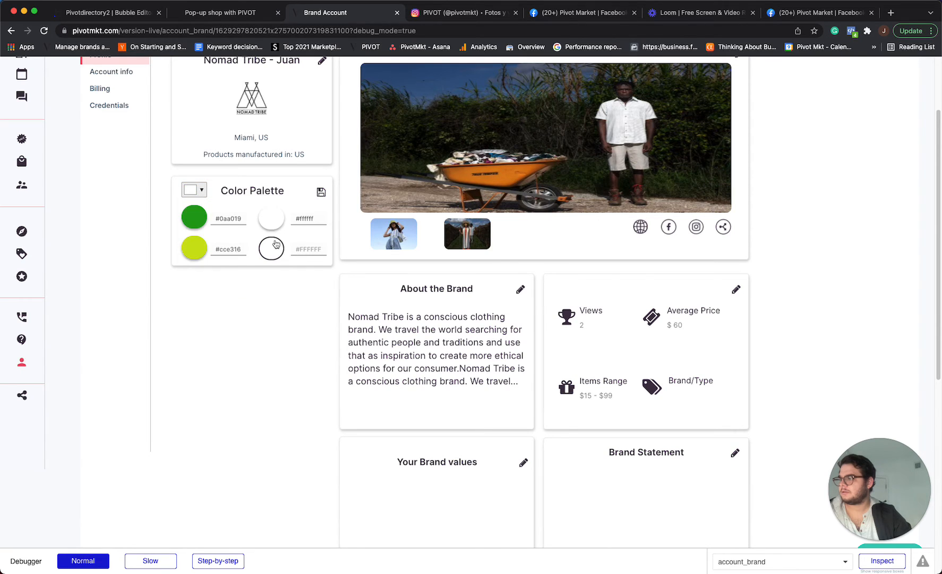
# Pick a lime green (#b1d718) for the fourth palette color.
pyautogui.click(202, 189)
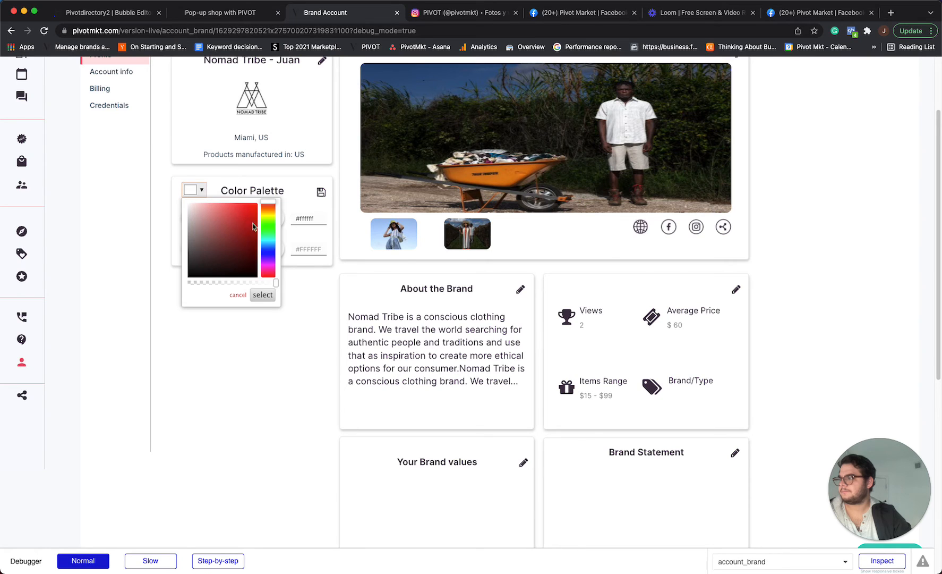
pyautogui.click(270, 220)
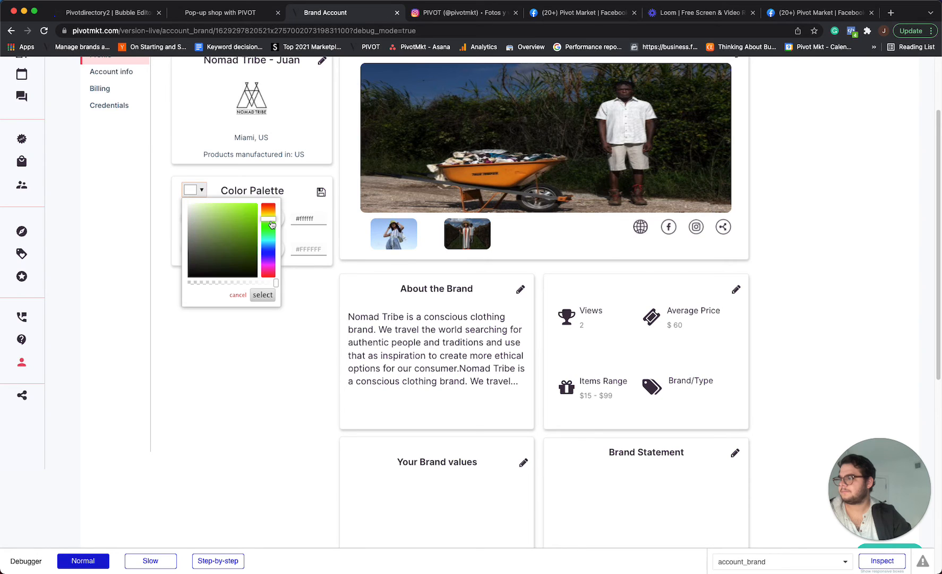
pyautogui.click(263, 295)
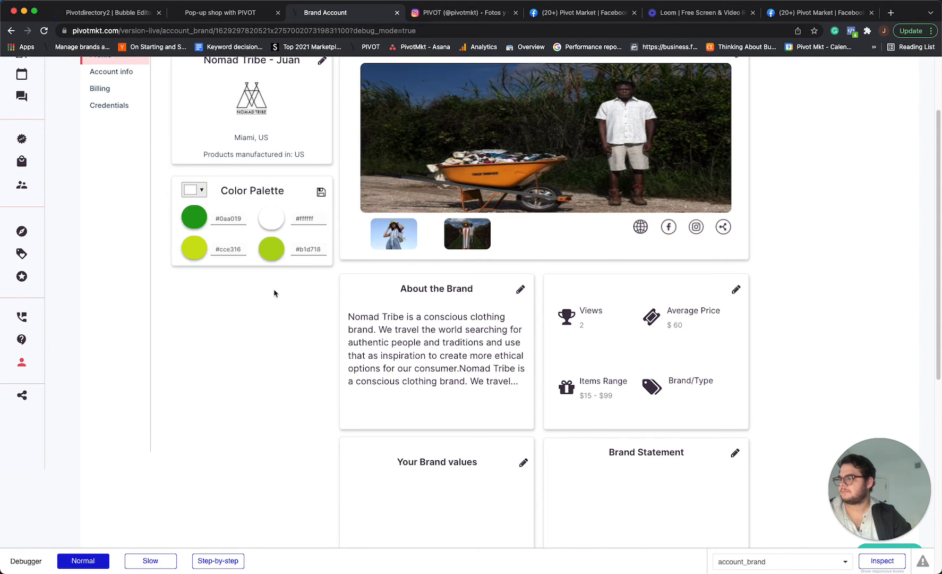
# Set the third palette color to a blue (#169ee3) using the color picker.
pyautogui.click(202, 251)
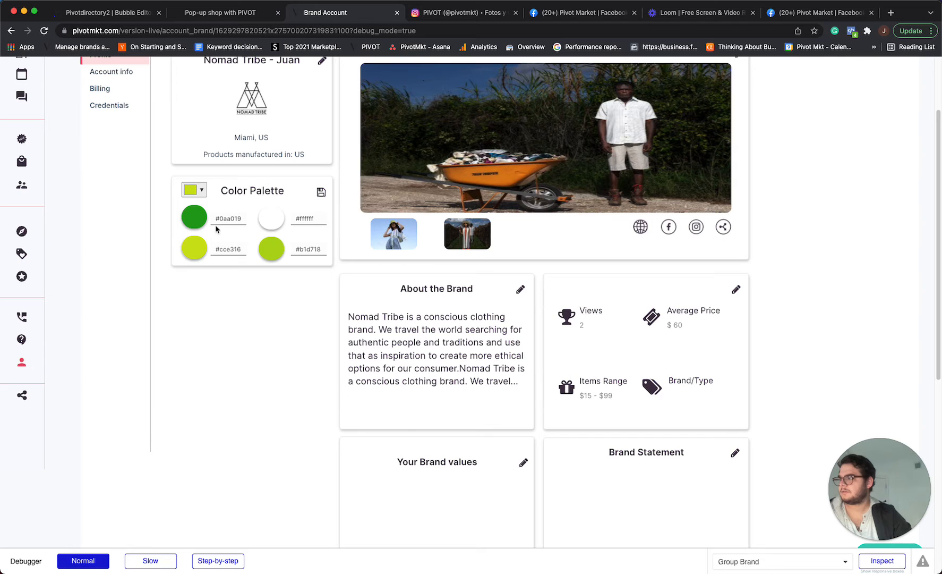
pyautogui.click(202, 190)
pyautogui.moveTo(271, 217); pyautogui.dragTo(271, 228)
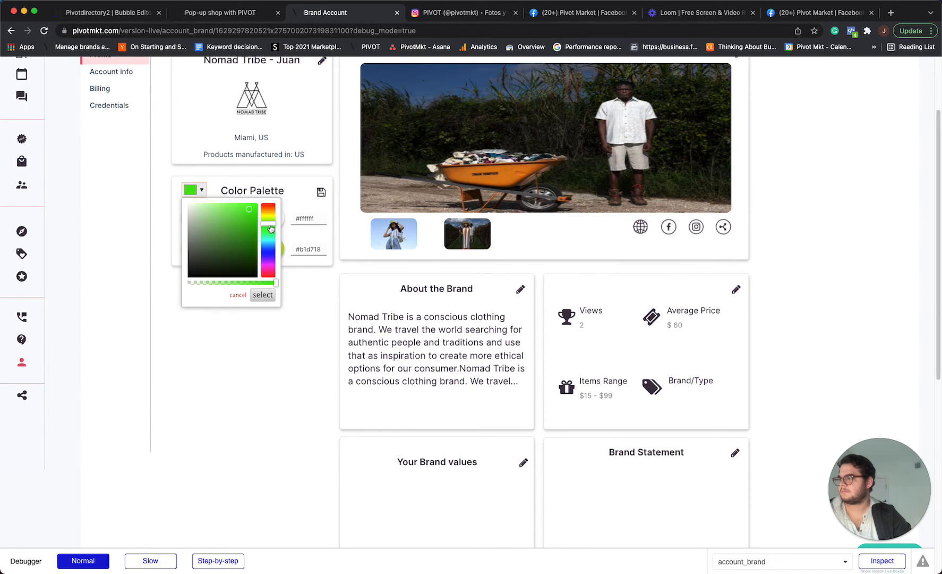
pyautogui.click(263, 294)
pyautogui.click(201, 190)
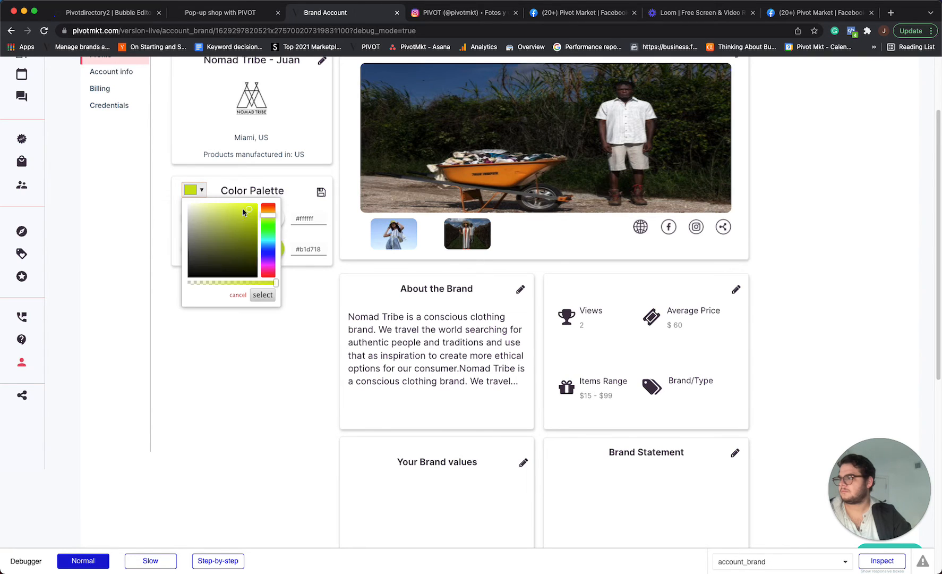
pyautogui.click(270, 243)
pyautogui.click(262, 294)
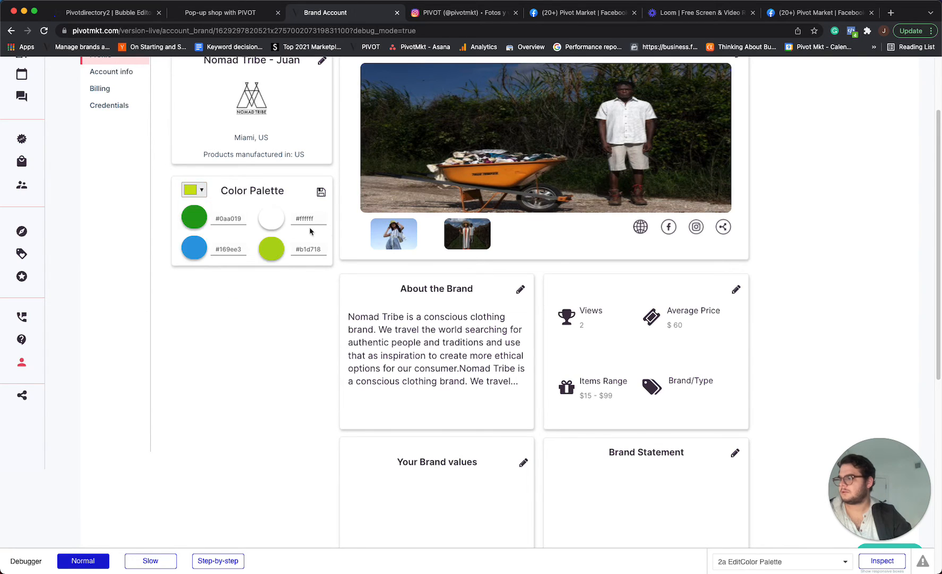
# Make the third palette color fully transparent with the opacity slider and save the color palette.
pyautogui.click(200, 190)
pyautogui.moveTo(274, 226); pyautogui.dragTo(274, 230)
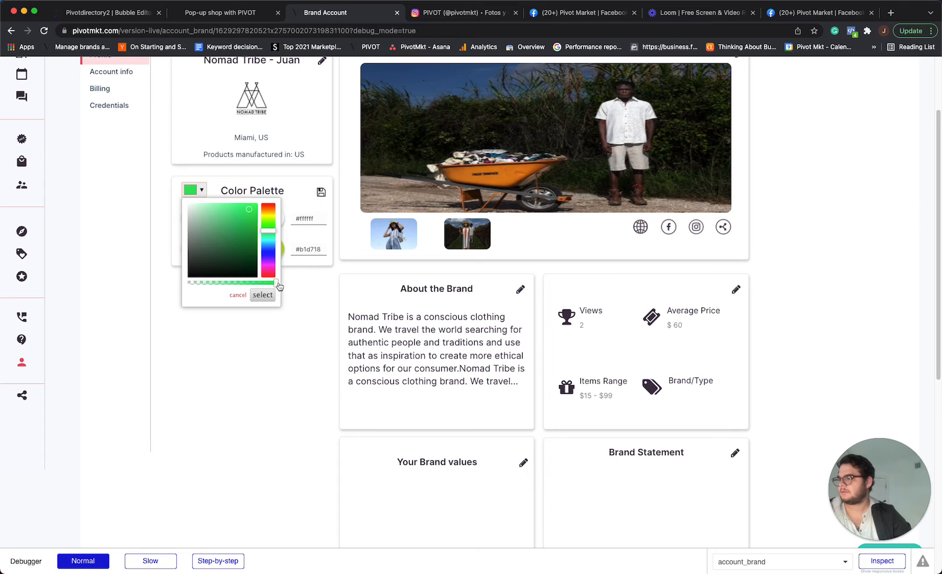
pyautogui.moveTo(279, 286); pyautogui.dragTo(200, 283)
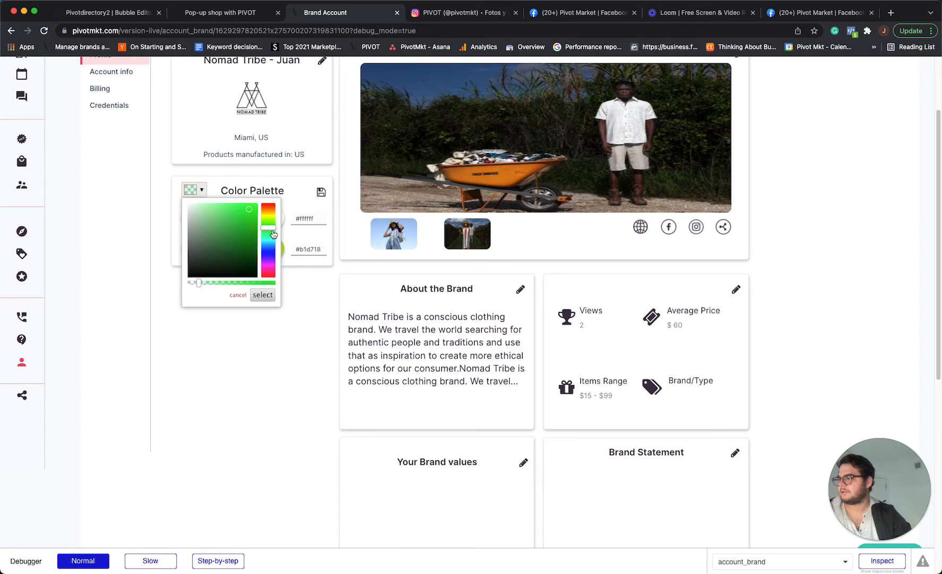
pyautogui.moveTo(273, 234)
pyautogui.mouseDown()
pyautogui.moveTo(274, 269)
pyautogui.moveTo(275, 207)
pyautogui.moveTo(275, 228)
pyautogui.mouseUp()
pyautogui.moveTo(202, 283); pyautogui.dragTo(188, 283)
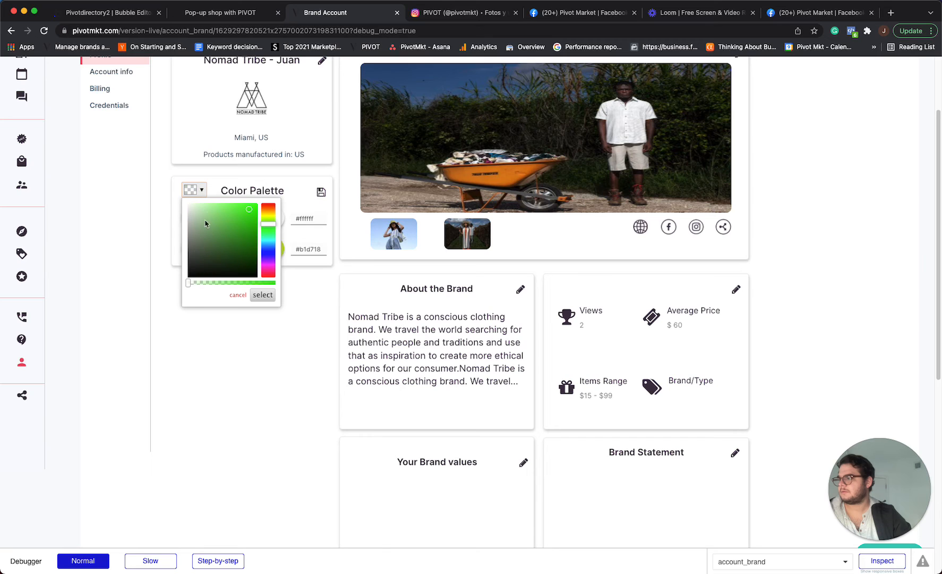
pyautogui.click(262, 294)
pyautogui.click(322, 193)
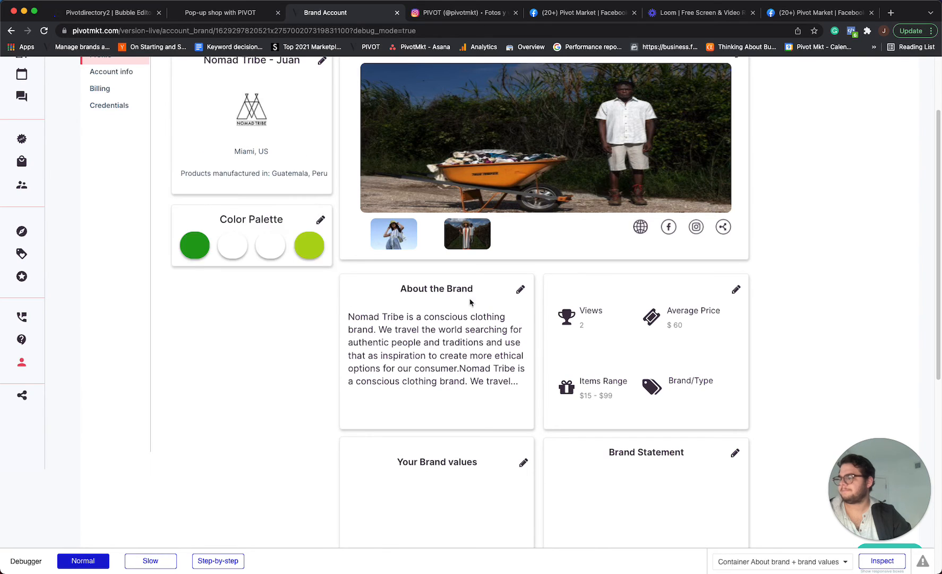
# Reopen the color palette, set the second color to a light pink (#ef8c8c), and save the palette.
pyautogui.click(320, 219)
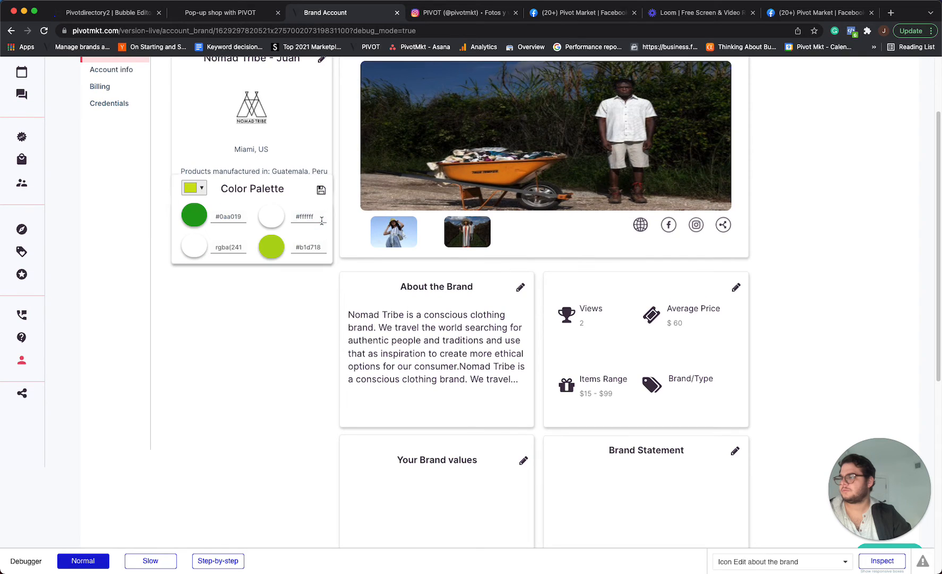
pyautogui.tripleClick(236, 247)
pyautogui.click(307, 217)
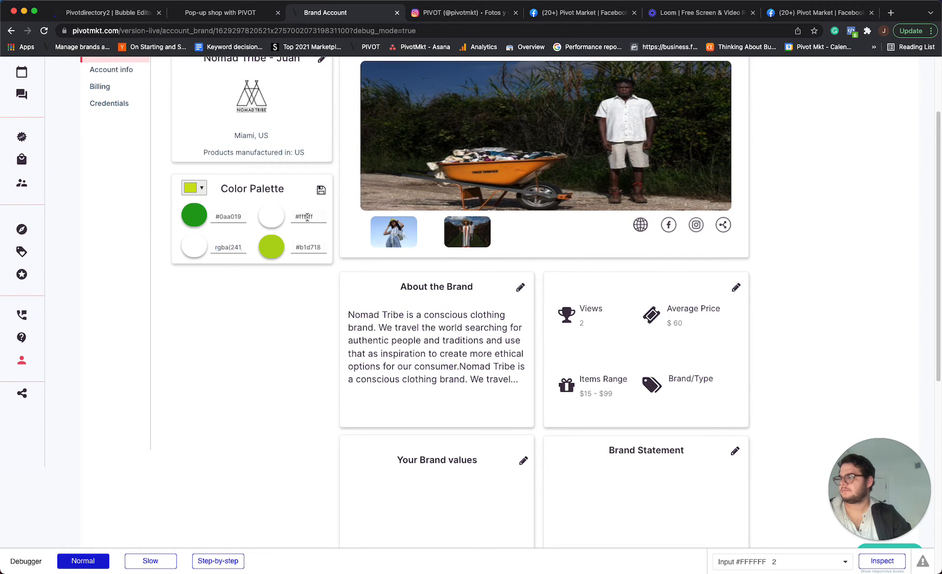
pyautogui.click(272, 217)
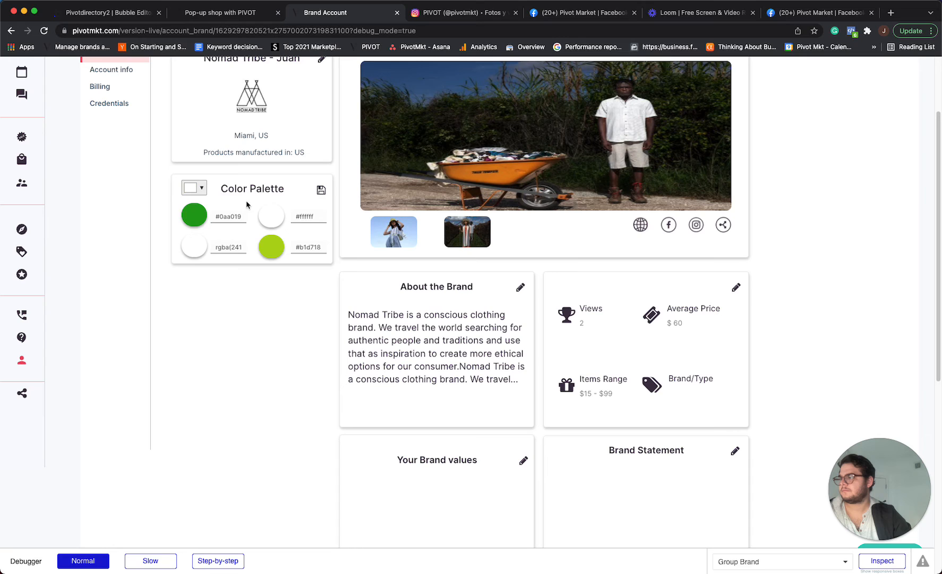
pyautogui.click(202, 189)
pyautogui.moveTo(272, 238); pyautogui.dragTo(276, 196)
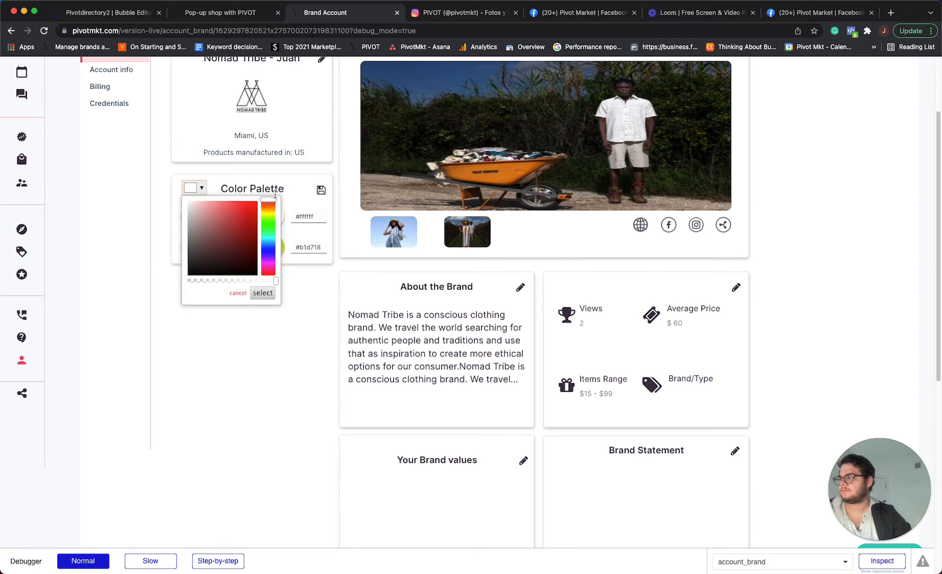
pyautogui.click(217, 207)
pyautogui.click(263, 293)
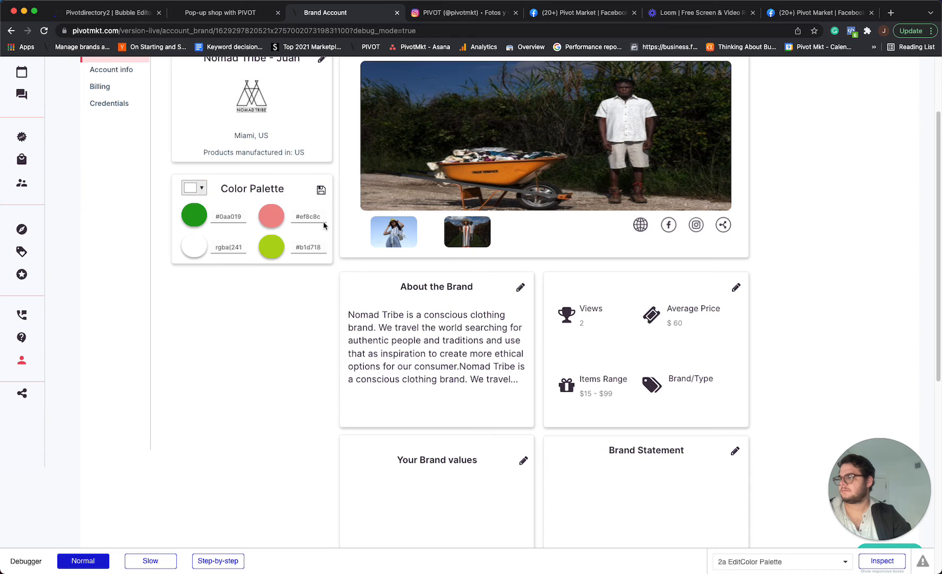
pyautogui.click(321, 190)
# Add "Locally sourced" to Your Brand values and save.
pyautogui.scroll(-3, 340, 226)
pyautogui.scroll(-5, 510, 235)
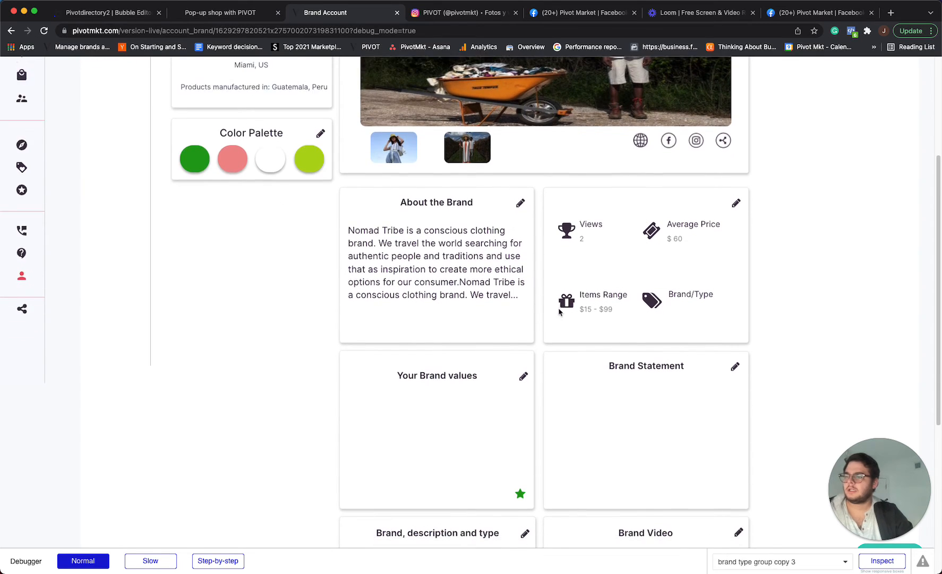
pyautogui.click(525, 257)
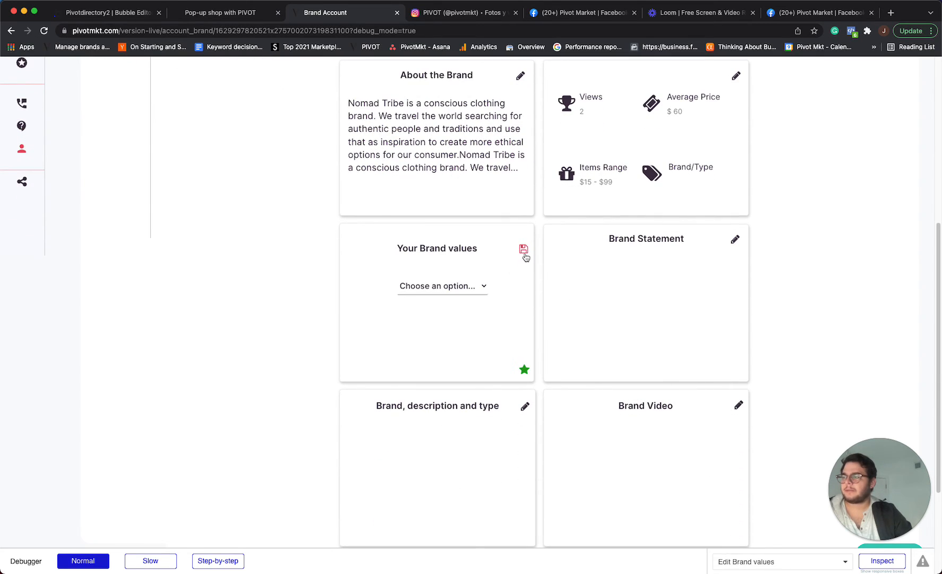
pyautogui.click(476, 288)
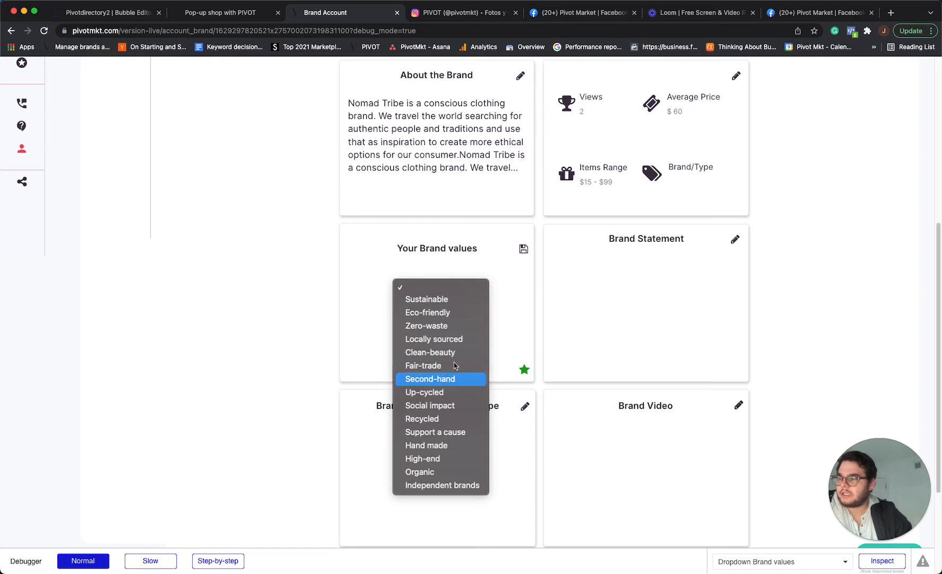
pyautogui.click(441, 339)
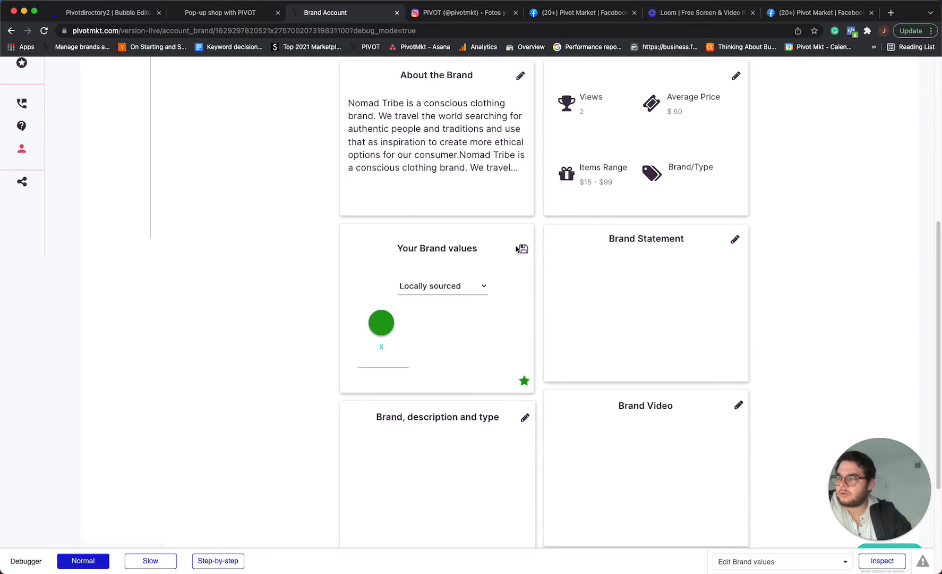
pyautogui.click(524, 250)
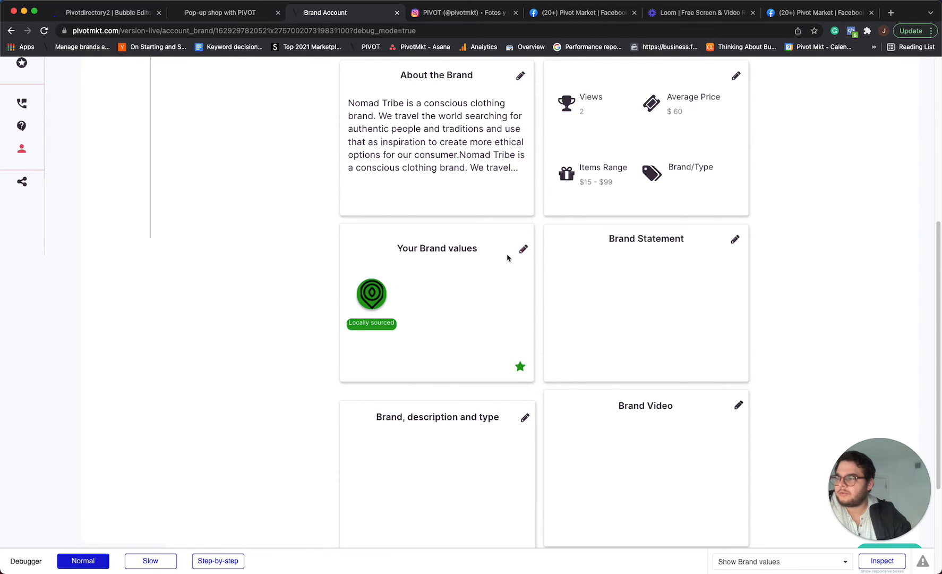
# Add "Support a cause" as a second brand value and save.
pyautogui.click(524, 250)
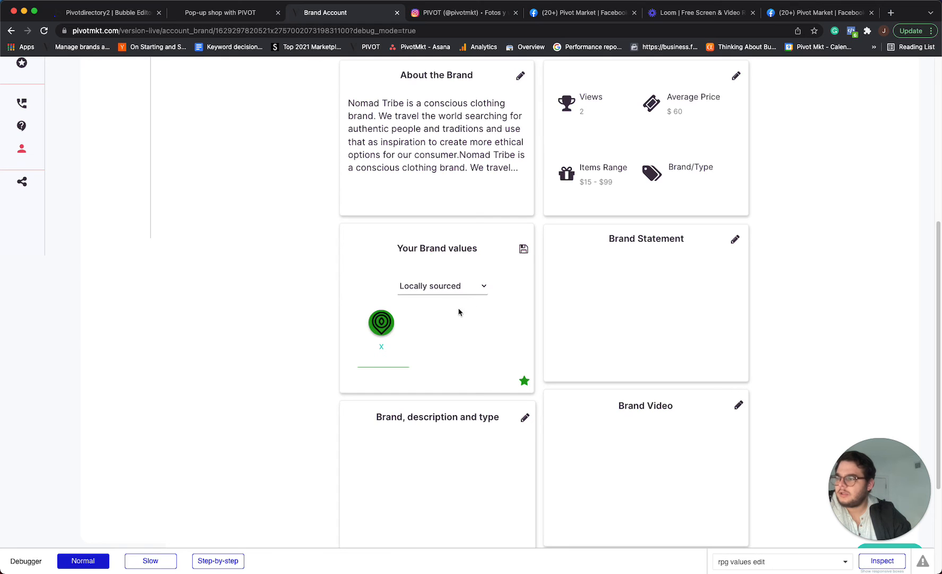
pyautogui.click(458, 287)
pyautogui.click(452, 380)
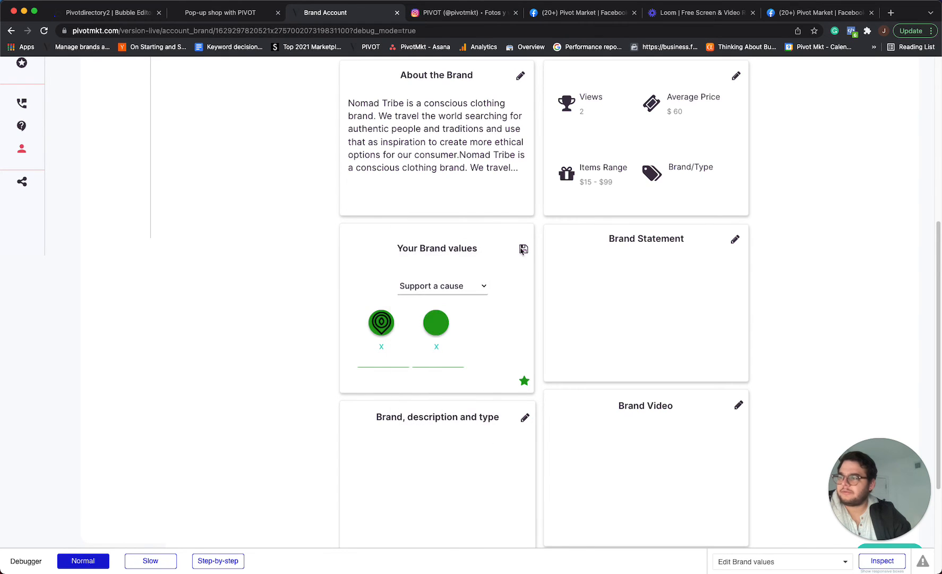
pyautogui.click(524, 249)
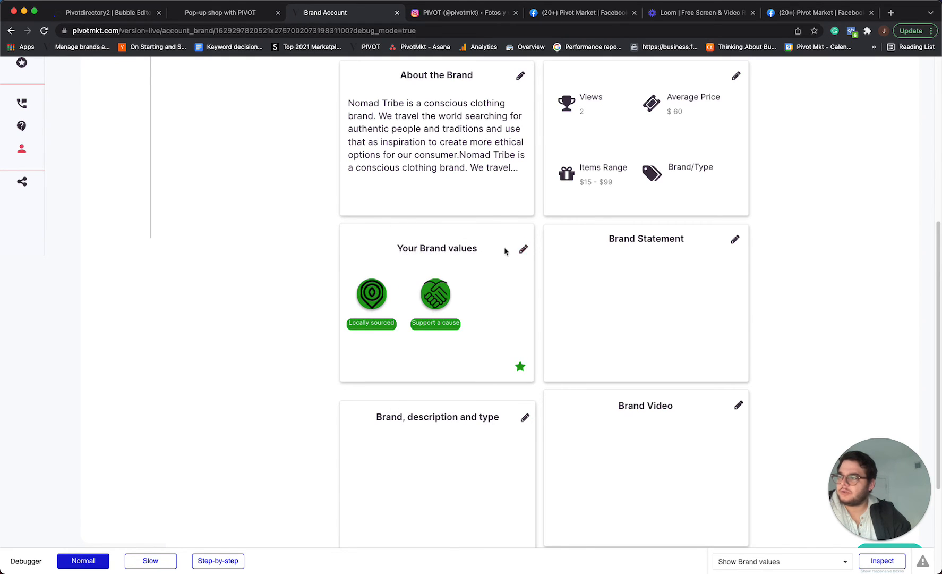
# Add "Independent brands" as a third brand value and save.
pyautogui.scroll(4, 366, 284)
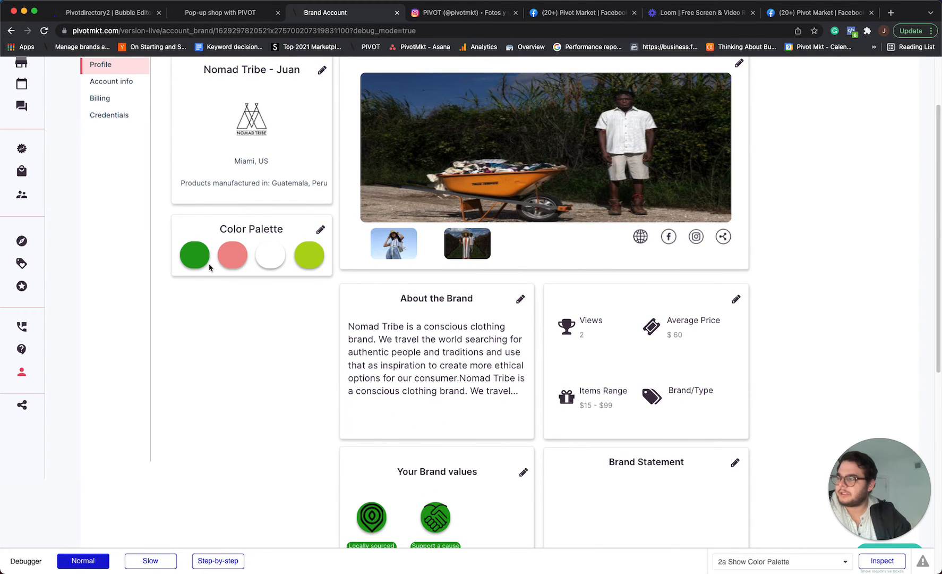
pyautogui.scroll(-1, 432, 501)
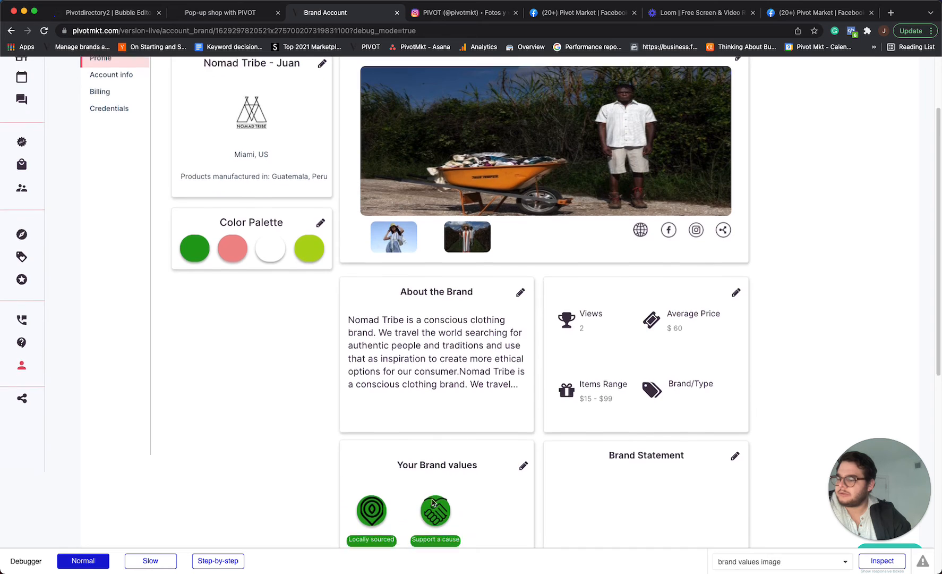
pyautogui.scroll(-3, 433, 502)
pyautogui.scroll(-2, 482, 296)
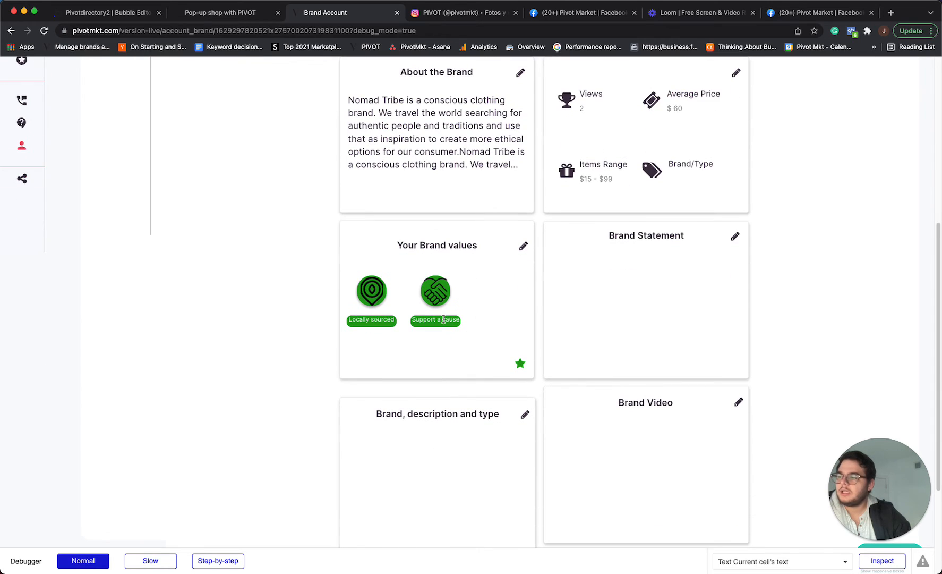
pyautogui.click(523, 246)
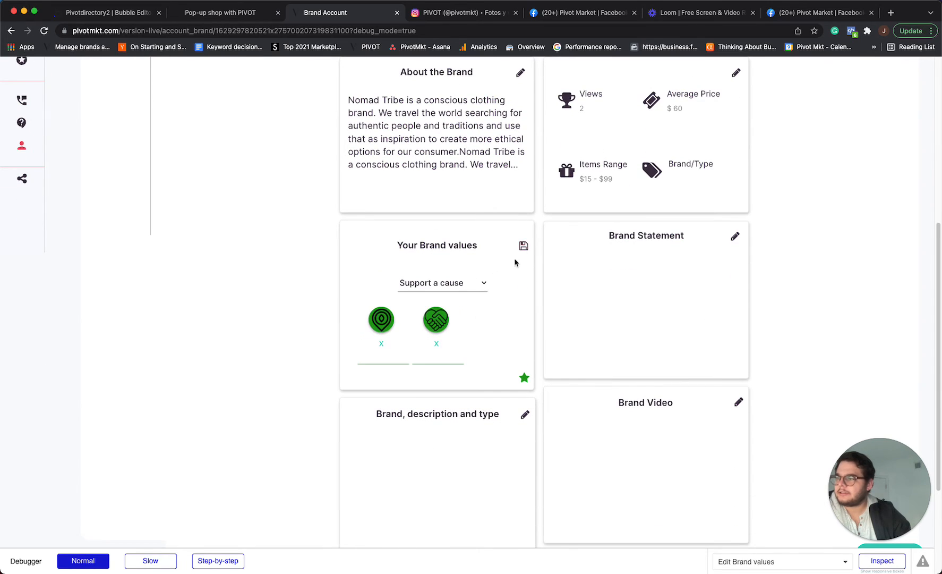
pyautogui.click(446, 282)
pyautogui.click(456, 342)
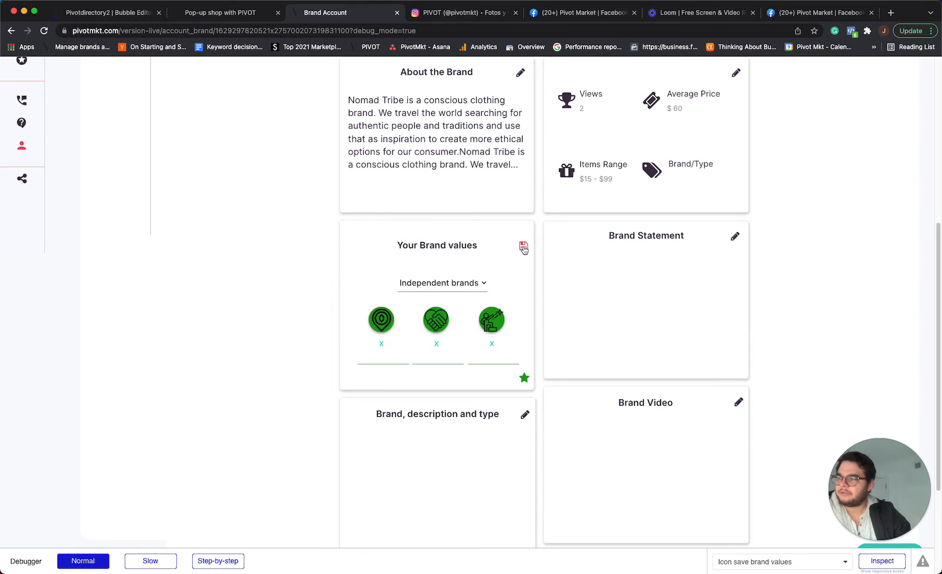
pyautogui.click(524, 247)
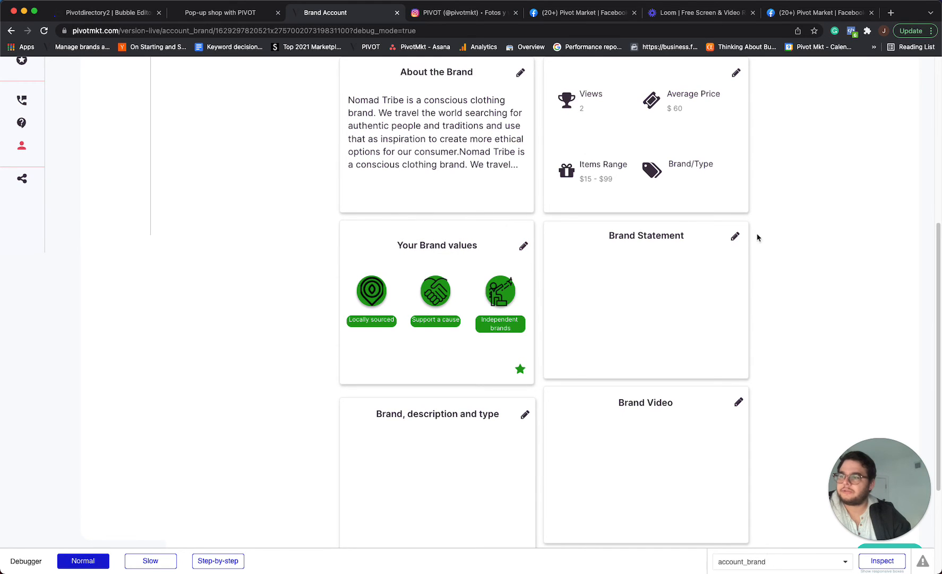
# Paste the Brand Statement "Nomad Tribe is a clothing company committed to building a more sustainable future. Based in Wynwood, Miami" and save.
pyautogui.click(736, 237)
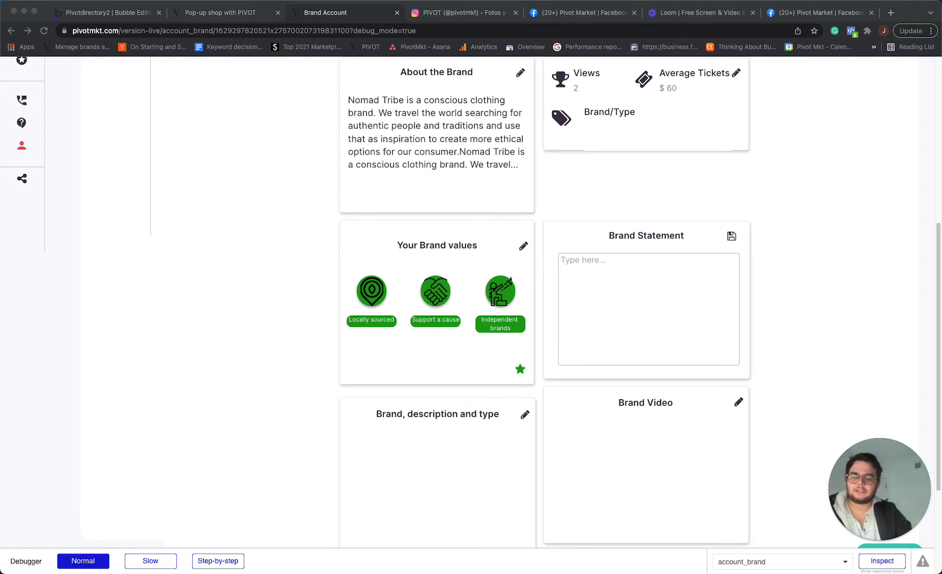
pyautogui.click(624, 286)
pyautogui.write('Nomad Tribe is a clothing company committed to building a more sustainable future. Based in Wynwood, Miami')
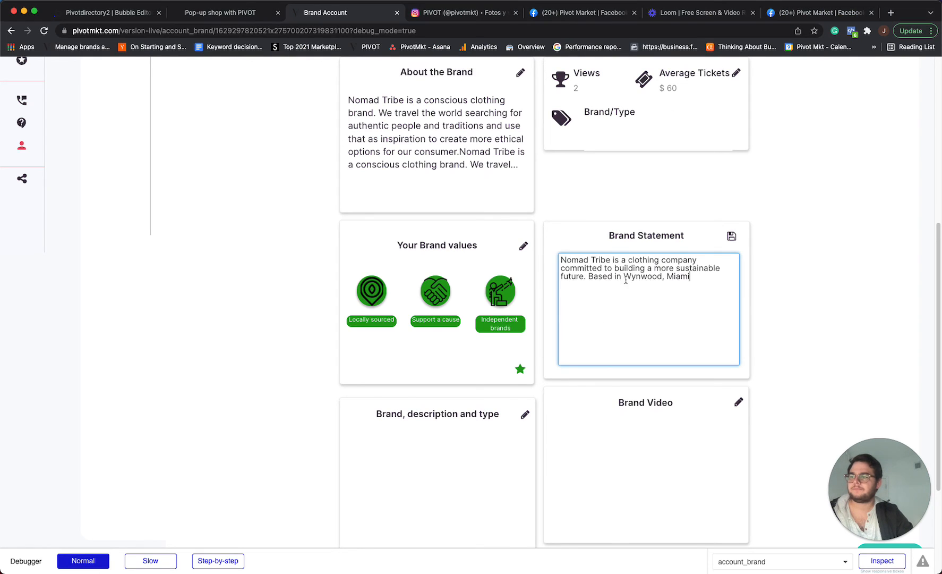
pyautogui.click(733, 237)
# Paste the brand description about independent factories in Guatemala and Peru into Brand, description and type and save.
pyautogui.scroll(-5, 437, 374)
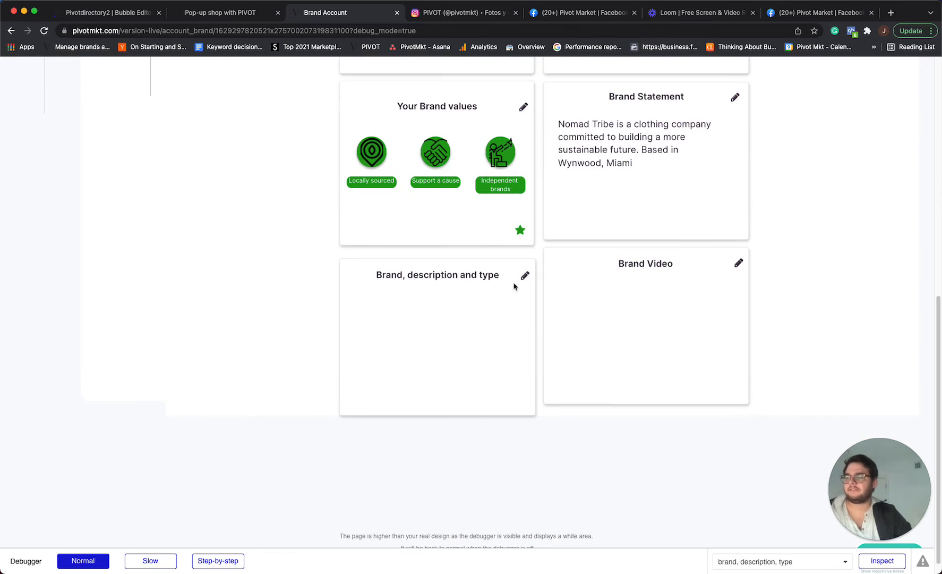
pyautogui.click(524, 276)
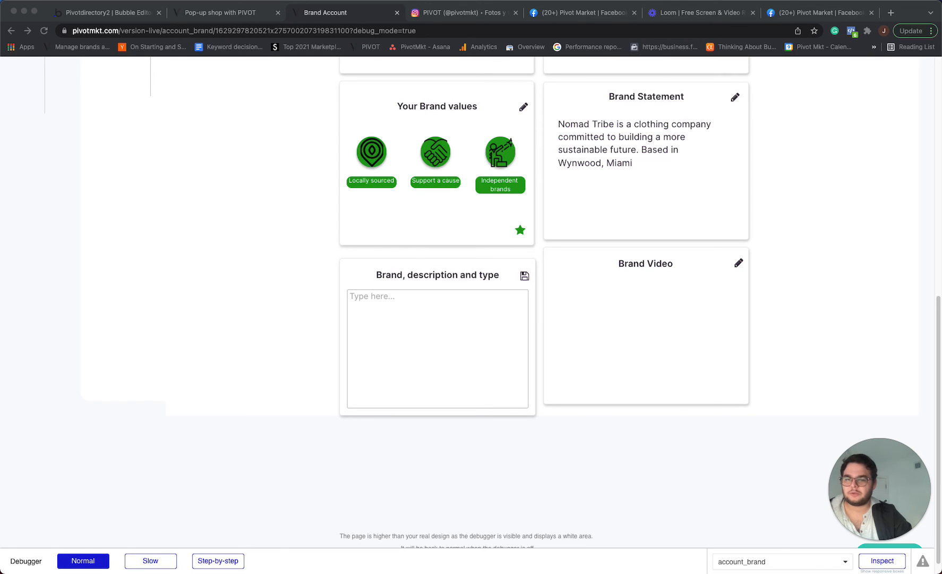
pyautogui.click(443, 304)
pyautogui.rightClick(442, 303)
pyautogui.click(410, 323)
pyautogui.write('We make all our items in independent factories in Guatemala and Peru. Each Pivot piece has a handmade detail by native Americans from each manufacturing location. Pivot is committed to helping these local communities grow by paying them directly for each handmade piece produced.')
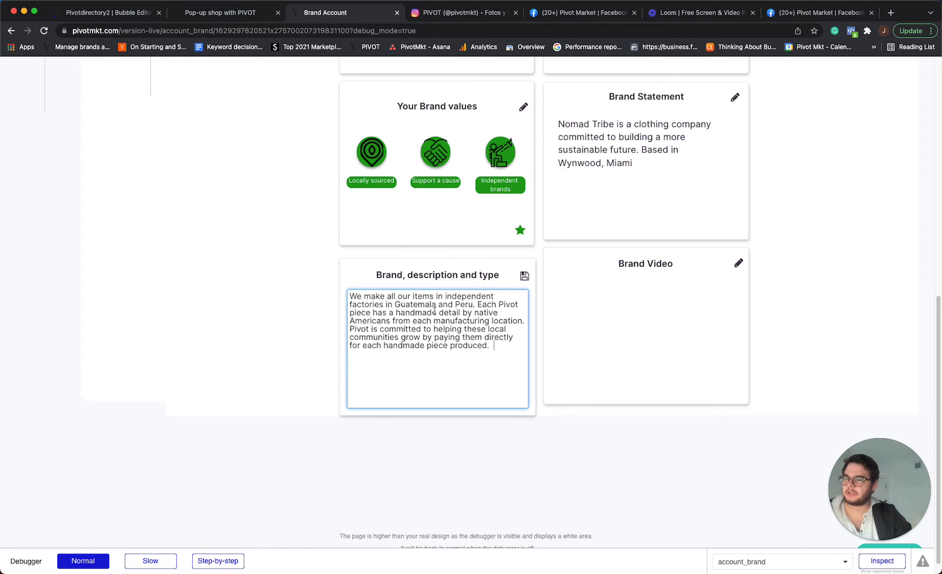
pyautogui.click(524, 276)
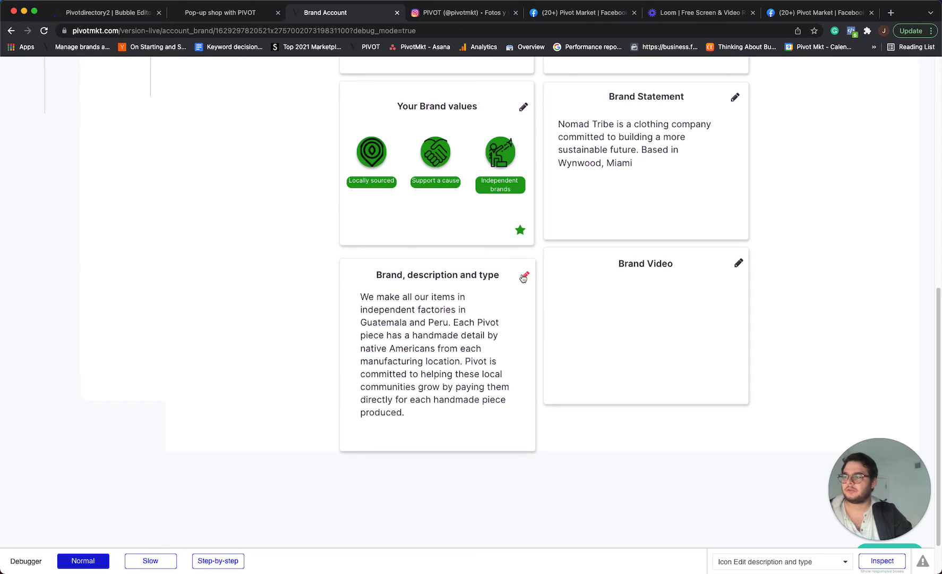
# Reopen Brand, description and type, paste the same description again at the end, and save.
pyautogui.click(524, 275)
pyautogui.click(501, 353)
pyautogui.write('We make all our items in independent factories in Guatemala and Peru. Each Pivot piece has a handmade detail by native Americans from each manufacturing location. Pivot is committed to helping these local communities grow by paying them directly for each handmade piece produced.')
pyautogui.click(524, 276)
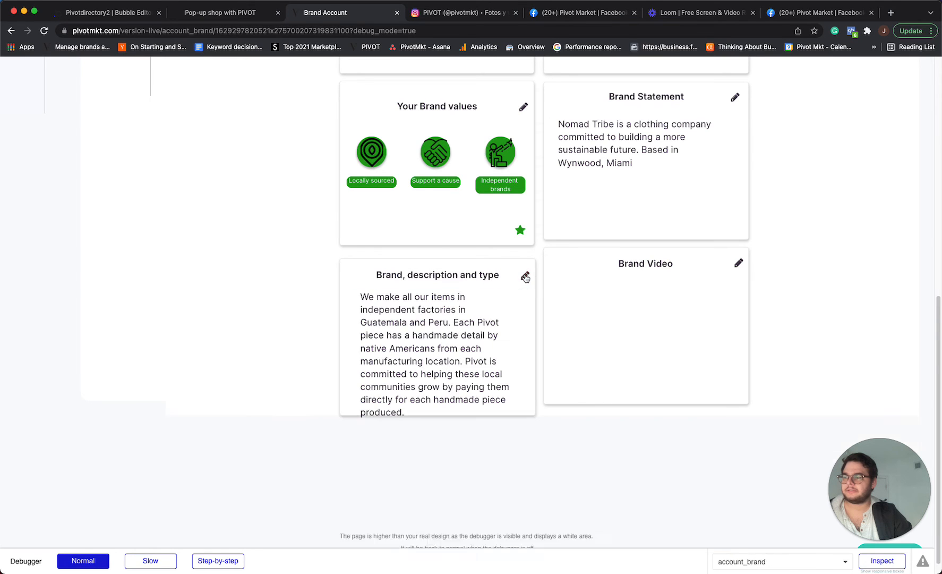
pyautogui.scroll(-3, 404, 411)
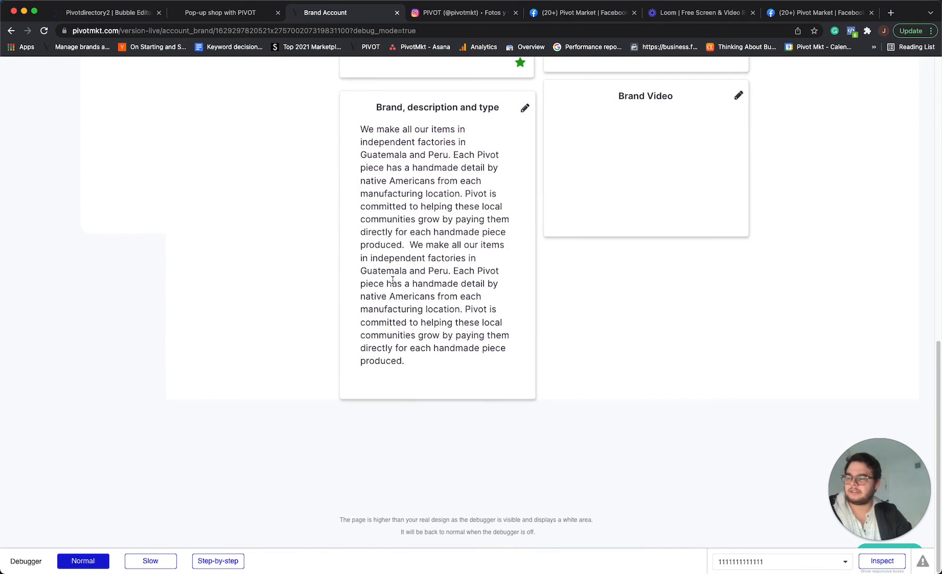
pyautogui.scroll(3, 392, 280)
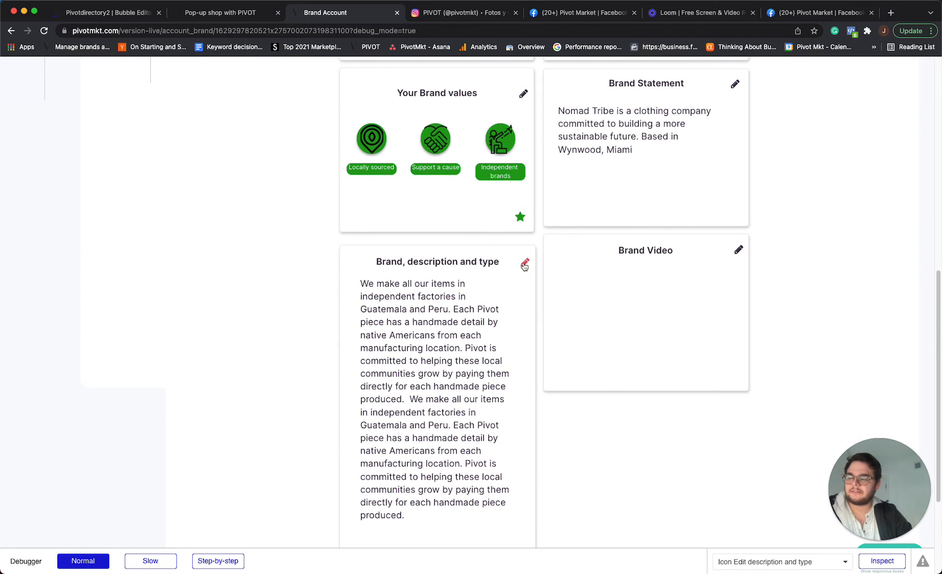
# Open the Brand Video card for editing.
pyautogui.scroll(6, 390, 274)
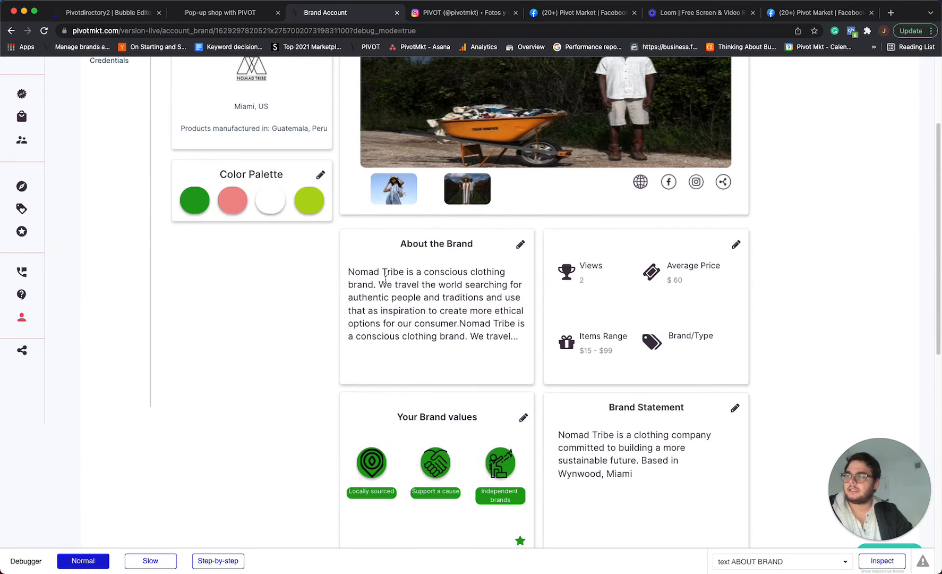
pyautogui.scroll(-4, 385, 280)
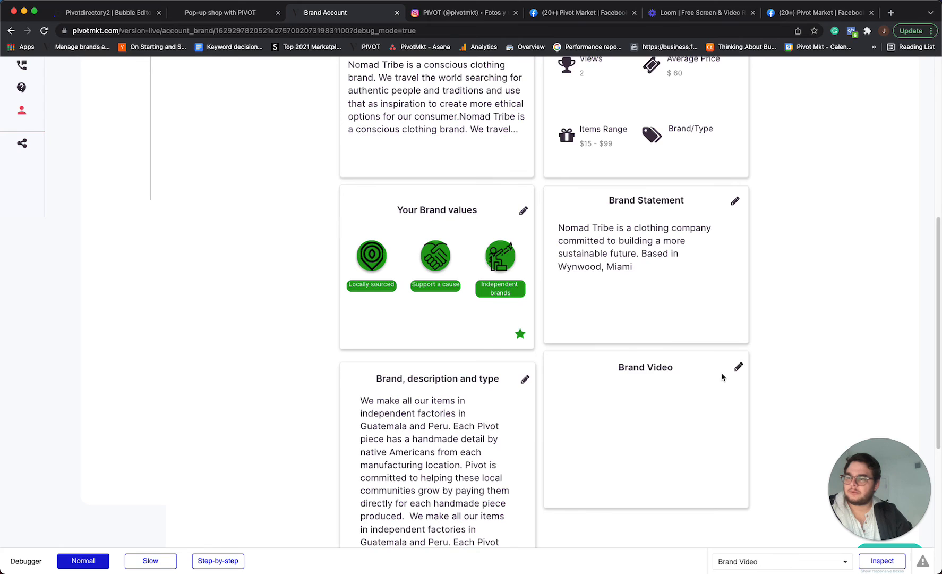
pyautogui.scroll(-2, 663, 321)
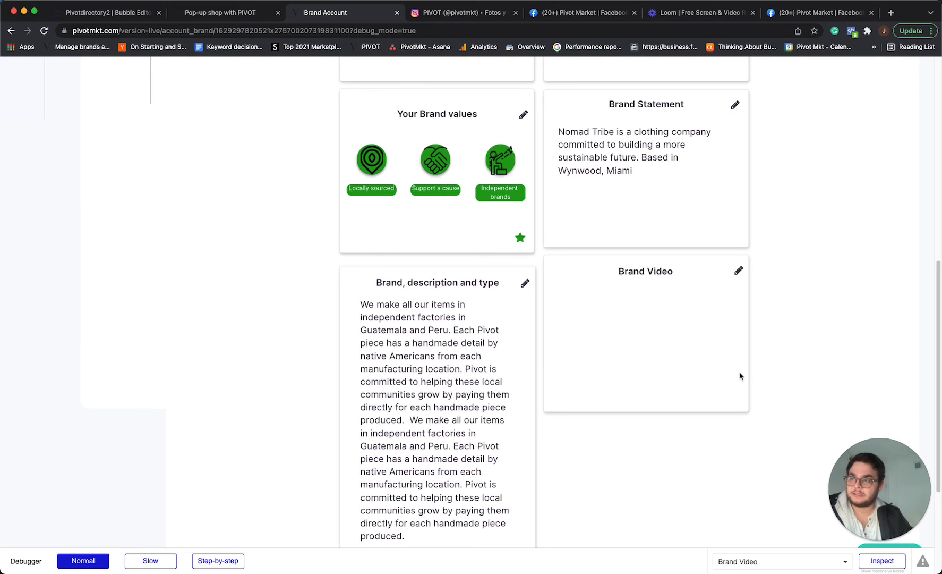
pyautogui.click(737, 270)
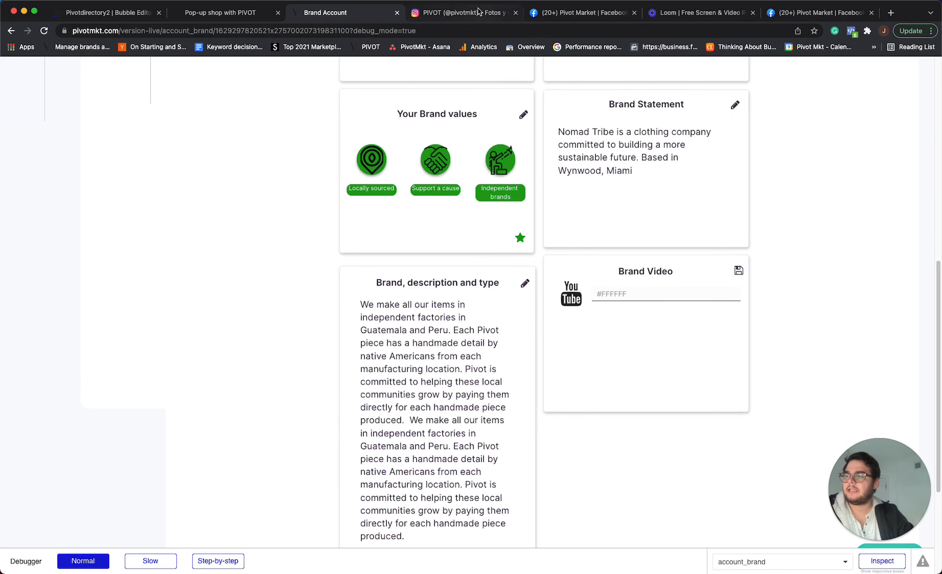
# Switch to a browser tab, open YouTube and go to the Pivot Market channel's uploads.
pyautogui.click(478, 11)
pyautogui.click(481, 47)
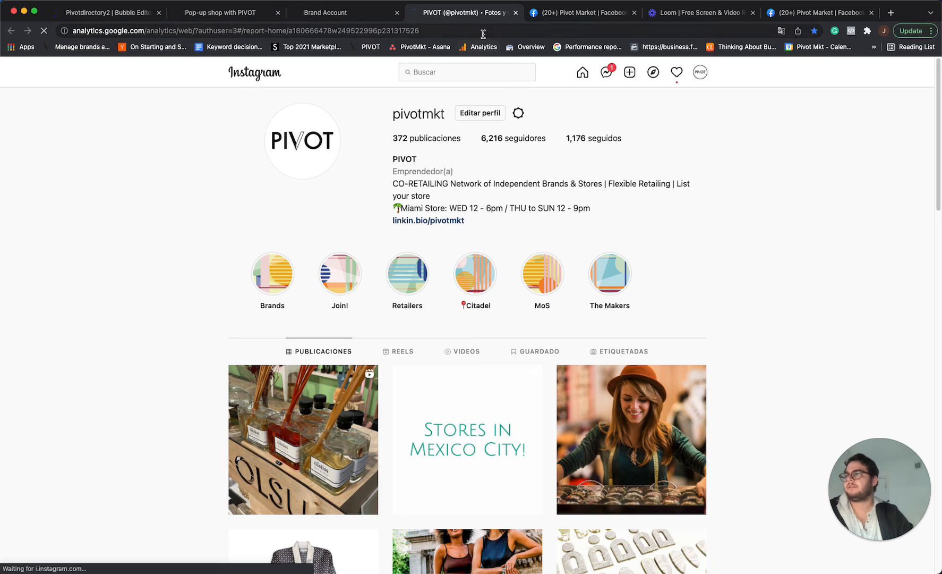
pyautogui.click(483, 31)
pyautogui.write('you')
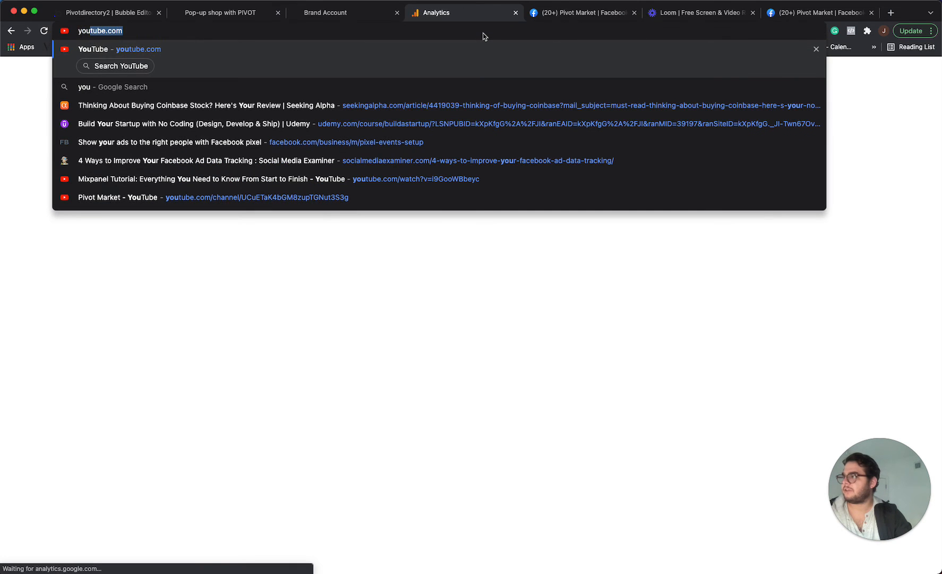
pyautogui.press('Return')
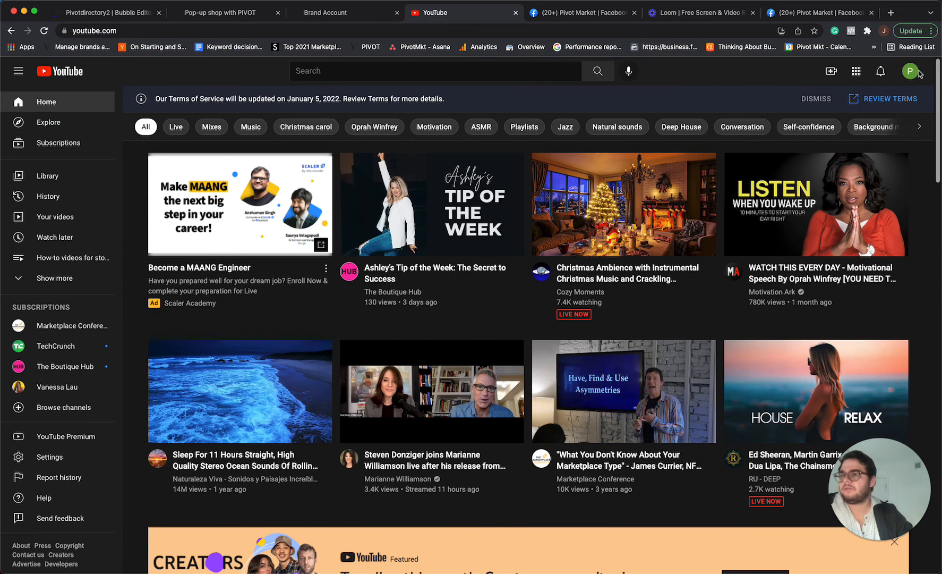
pyautogui.click(911, 72)
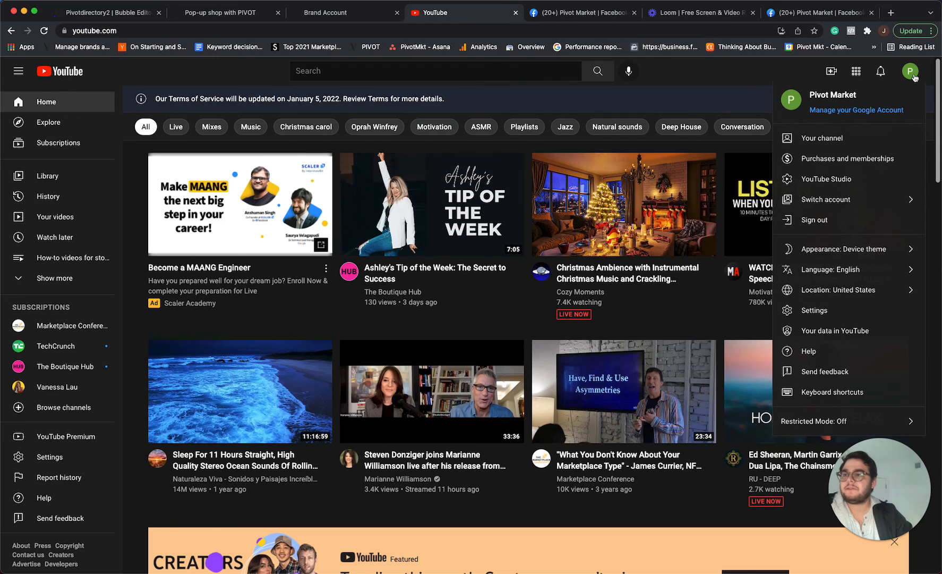
pyautogui.click(860, 134)
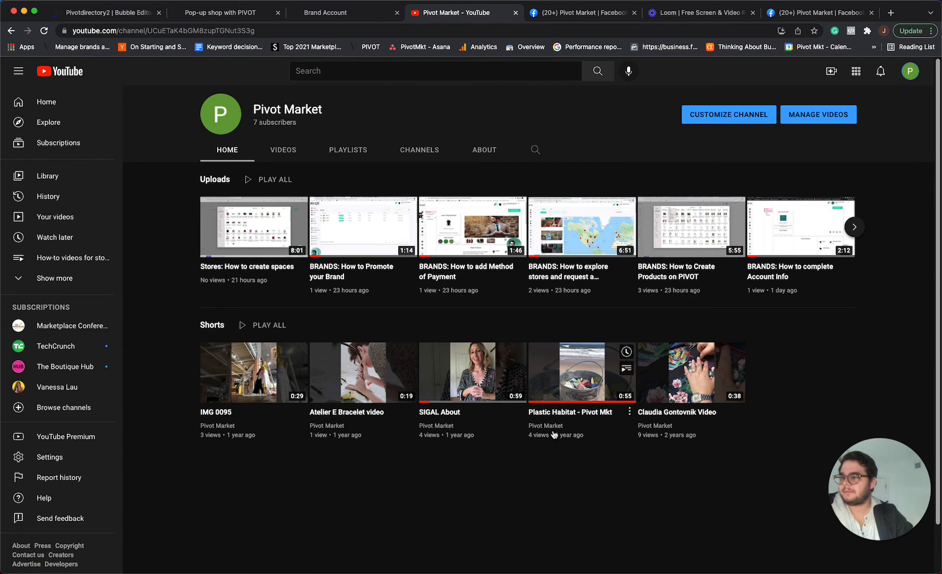
pyautogui.click(854, 226)
# Open a Pivot Market upload and copy its video URL from the address bar.
pyautogui.click(216, 240)
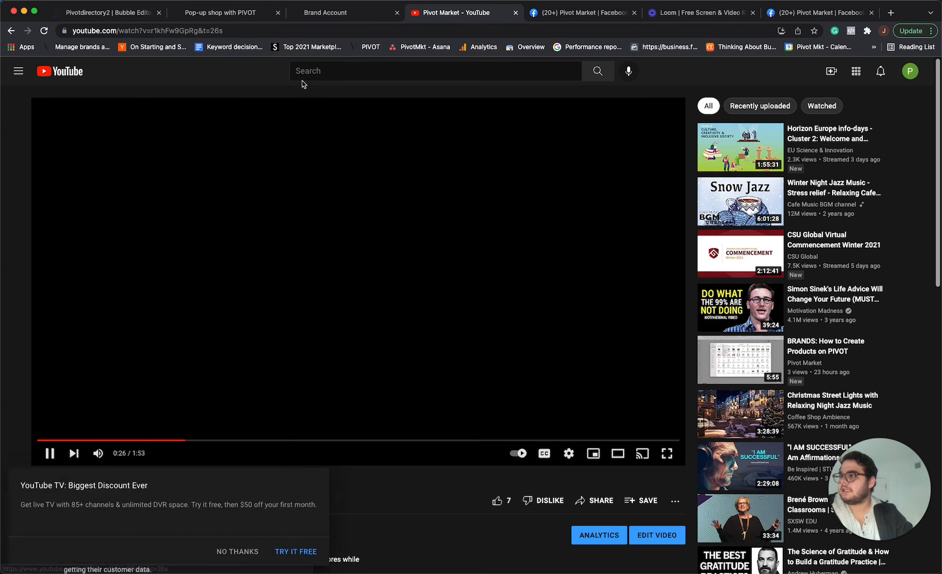
pyautogui.click(267, 30)
pyautogui.press('BackSpace')
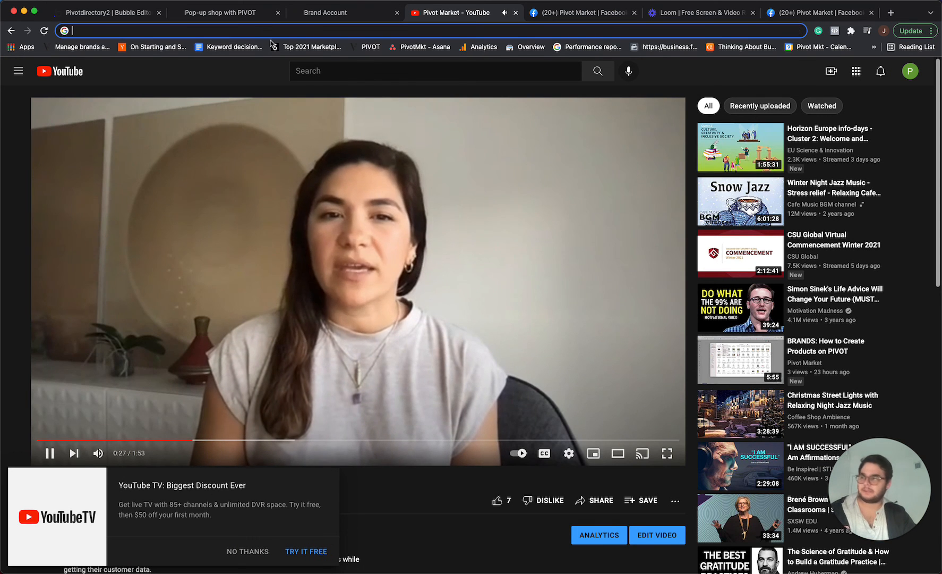
pyautogui.click(414, 191)
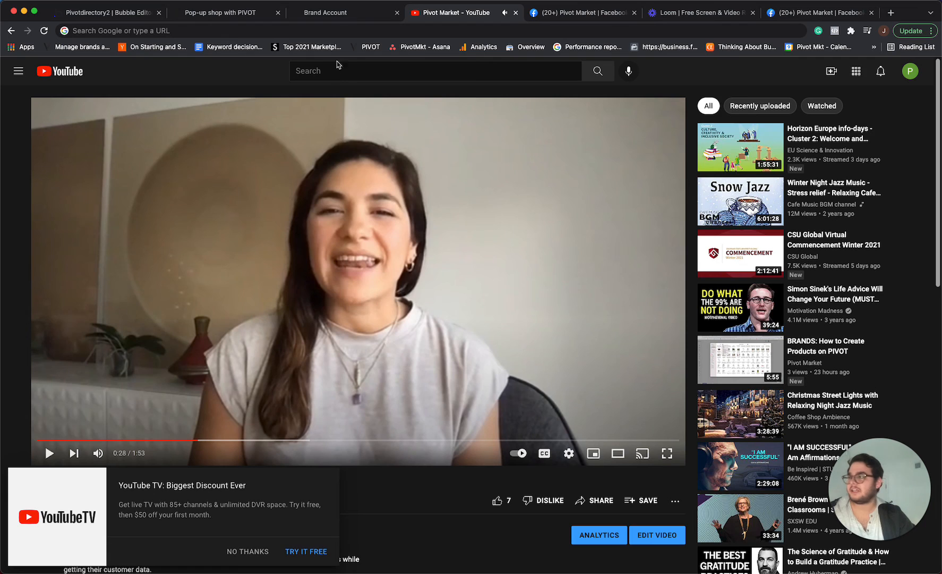
# Return to the Brand Account tab, paste the YouTube link into the Brand Video field and save.
pyautogui.click(329, 12)
pyautogui.click(636, 296)
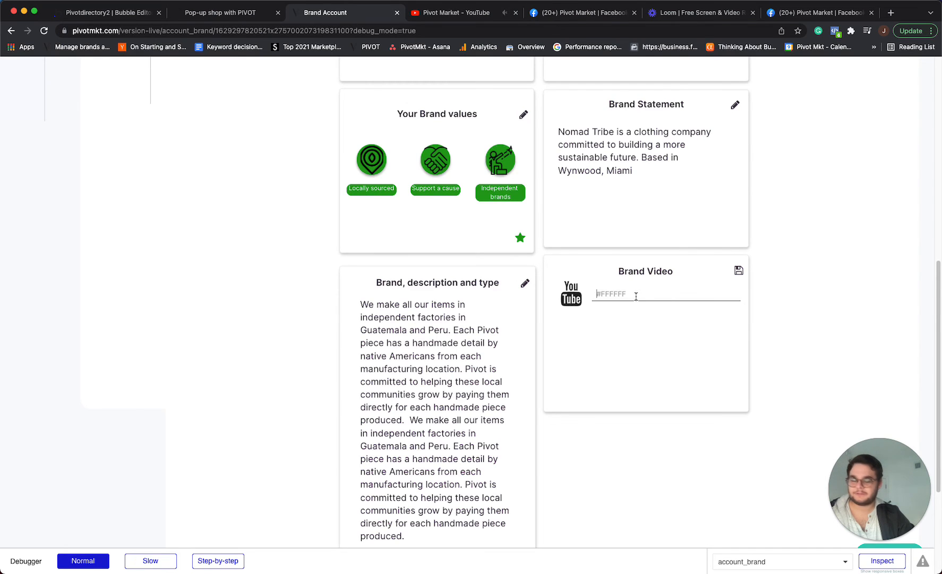
pyautogui.press('super+v')
pyautogui.click(739, 271)
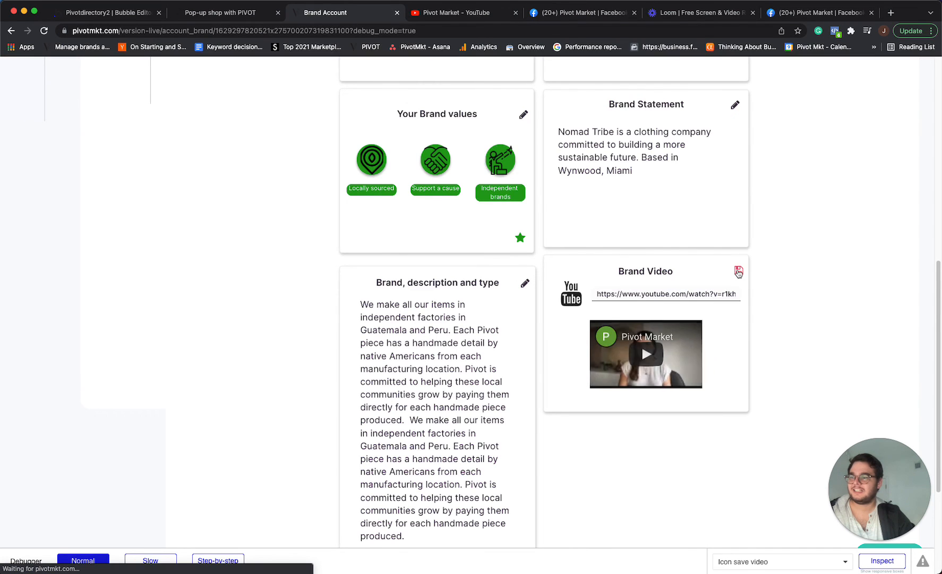
# Play the embedded brand video in full screen and exit full screen.
pyautogui.click(644, 355)
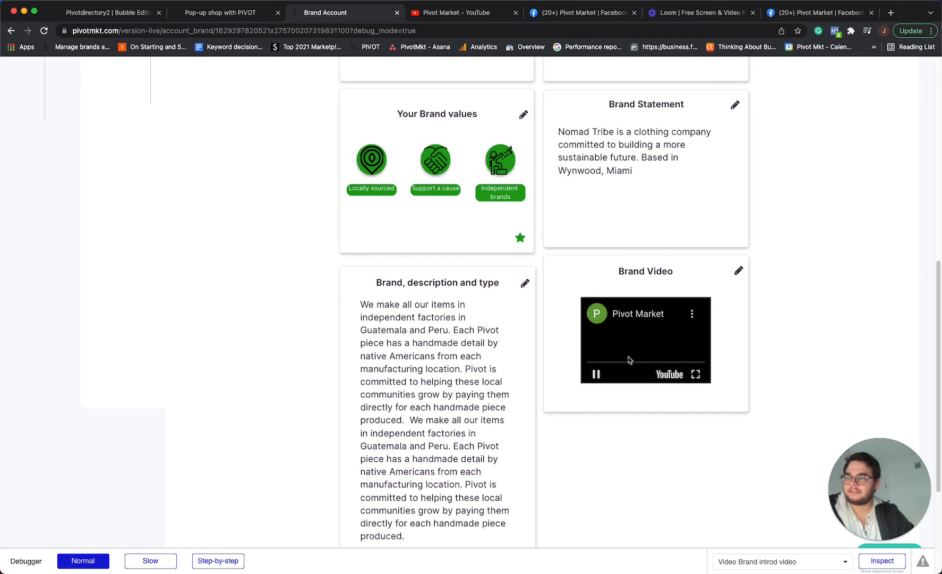
pyautogui.click(695, 375)
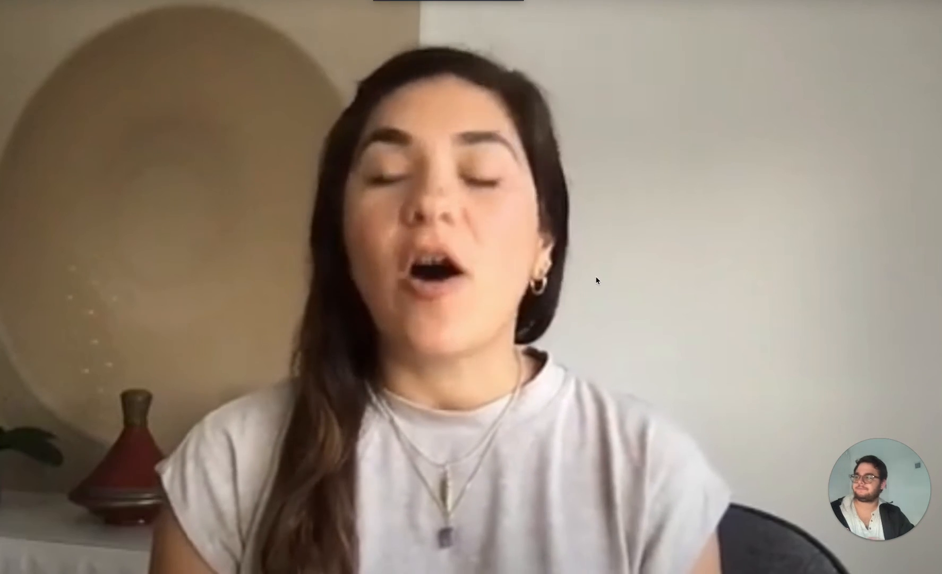
pyautogui.click(596, 280)
pyautogui.press('Escape')
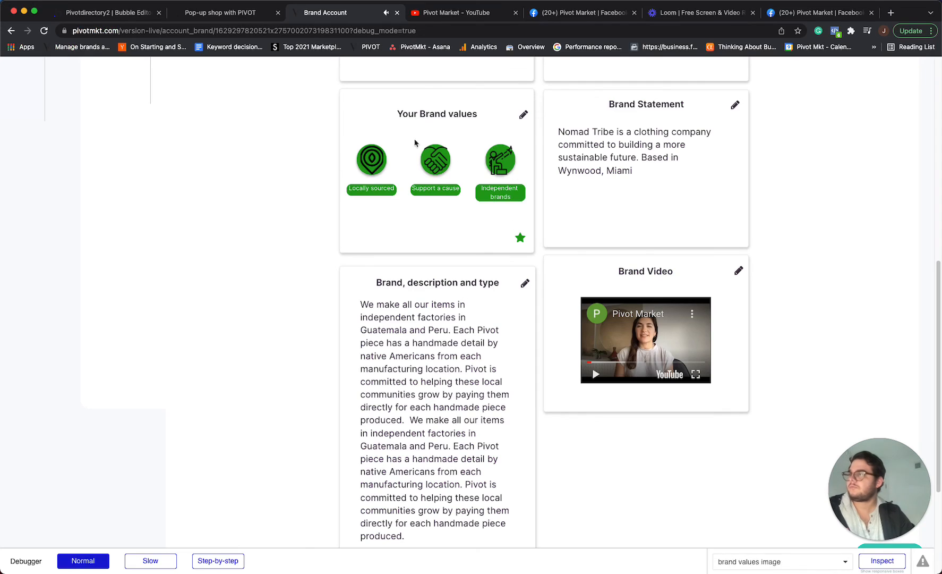
# Scroll through the brand profile page to review all the filled-in cards.
pyautogui.scroll(7, 545, 358)
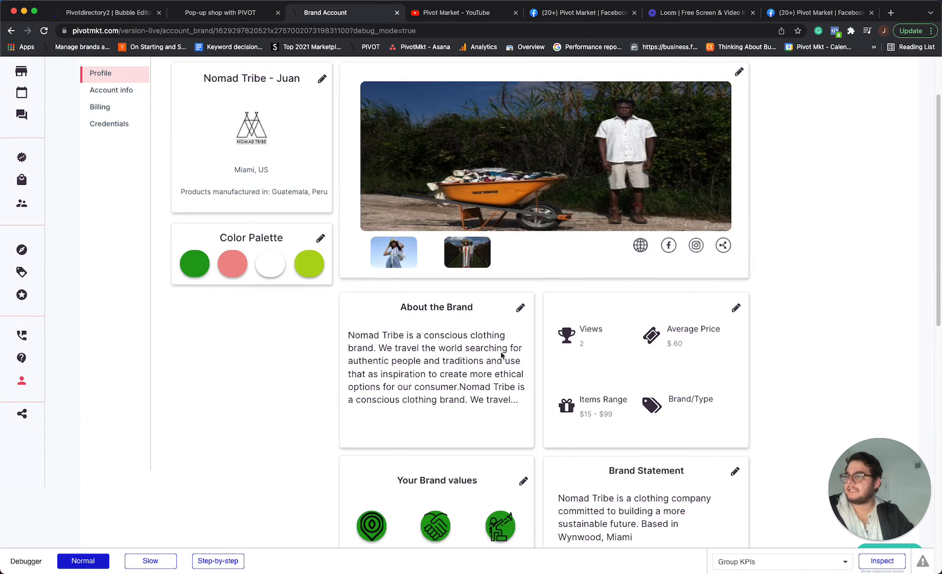
pyautogui.scroll(-2, 215, 308)
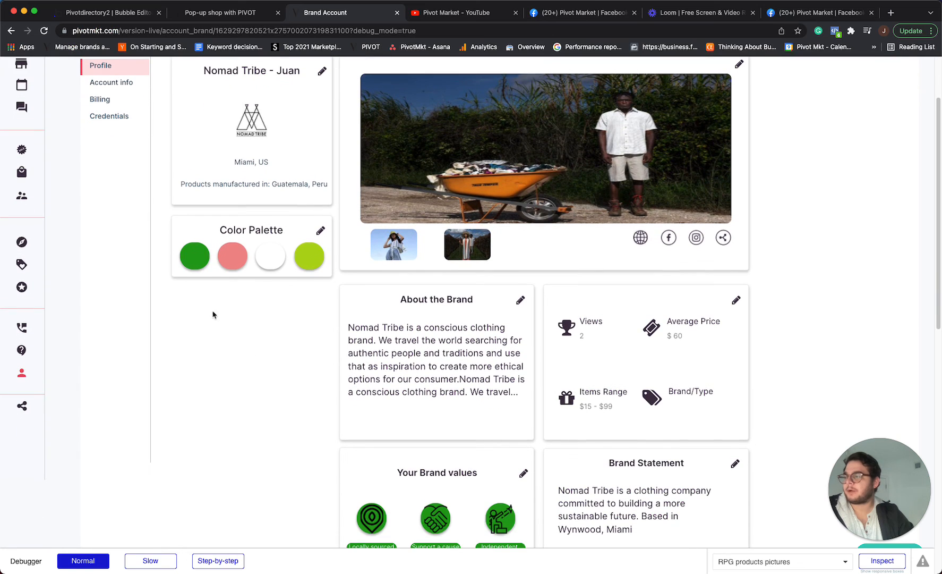
pyautogui.scroll(-7, 326, 465)
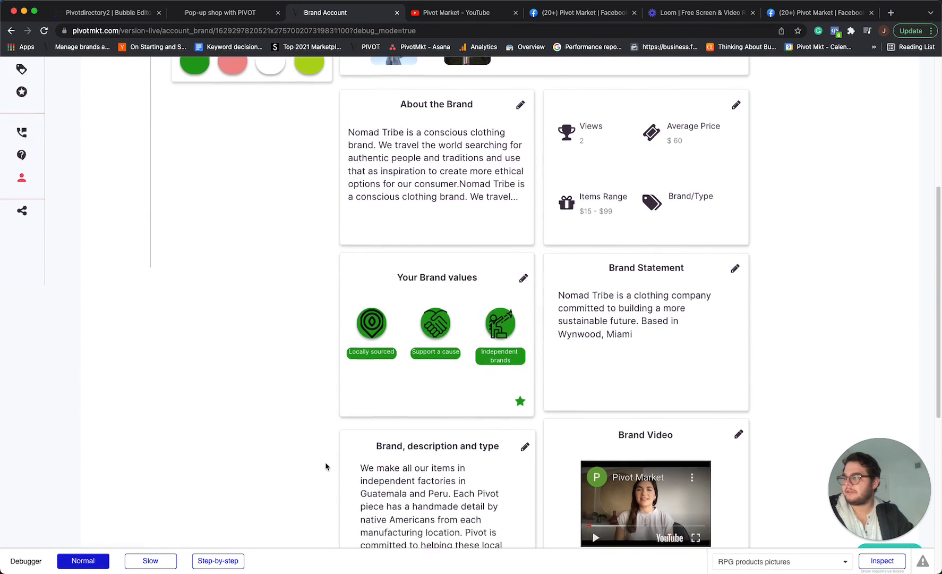
pyautogui.scroll(-3, 326, 466)
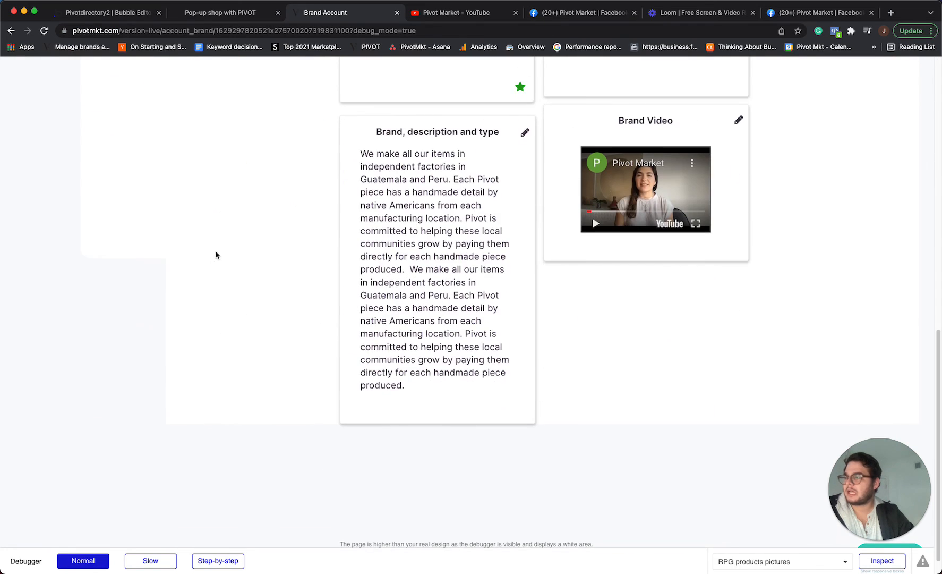
pyautogui.scroll(10, 309, 389)
pyautogui.scroll(-2, 240, 410)
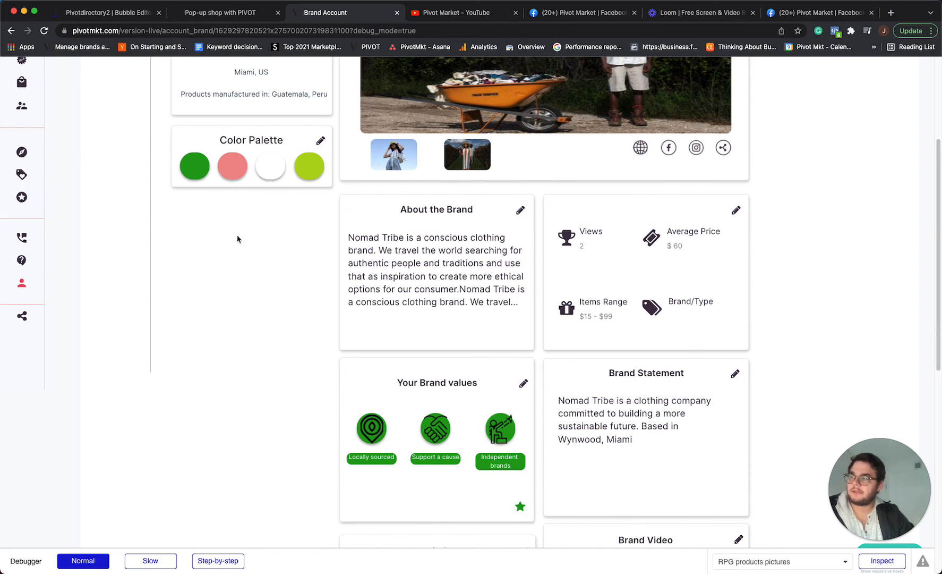
pyautogui.scroll(-2, 223, 399)
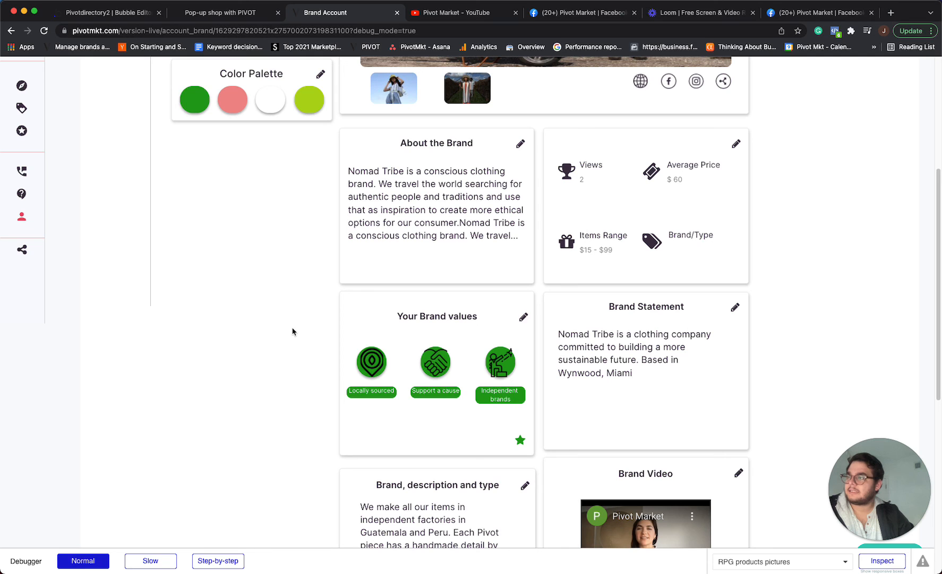
pyautogui.scroll(-3, 313, 279)
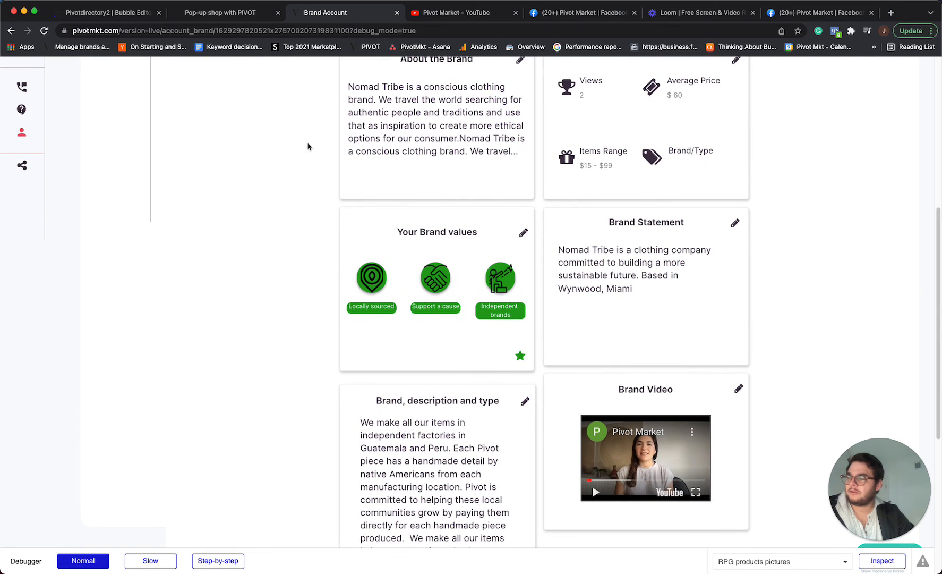
pyautogui.scroll(3, 294, 369)
pyautogui.scroll(7, 295, 369)
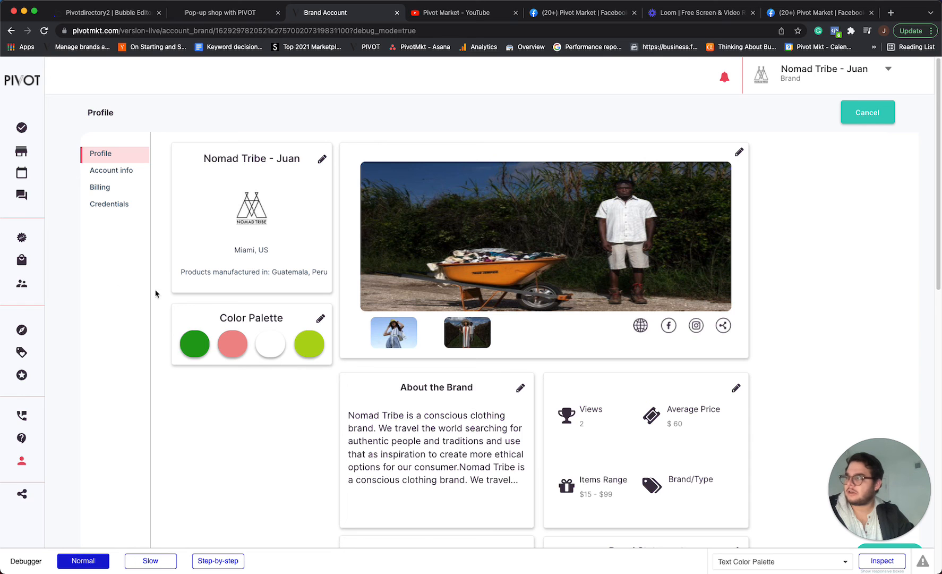
pyautogui.moveTo(29, 239)
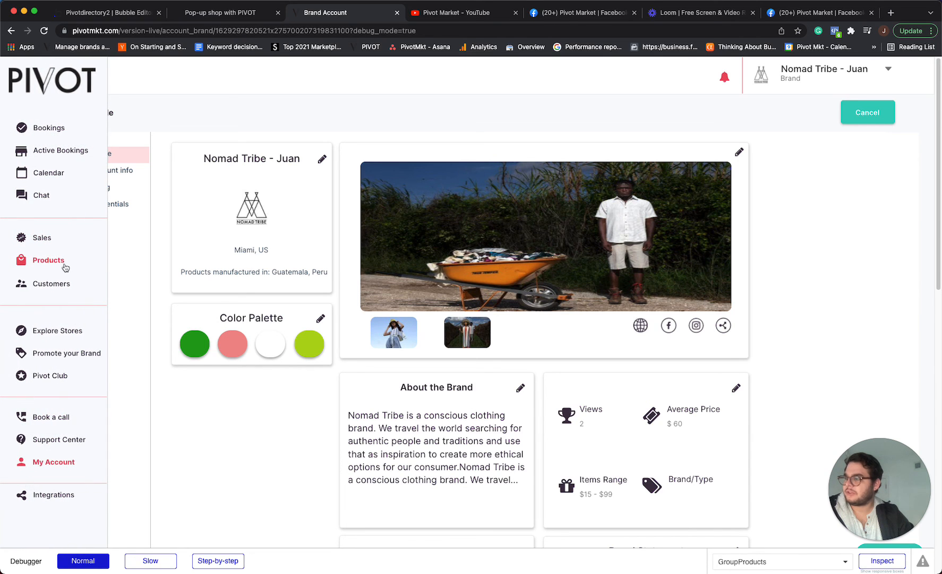
pyautogui.scroll(-3, 204, 326)
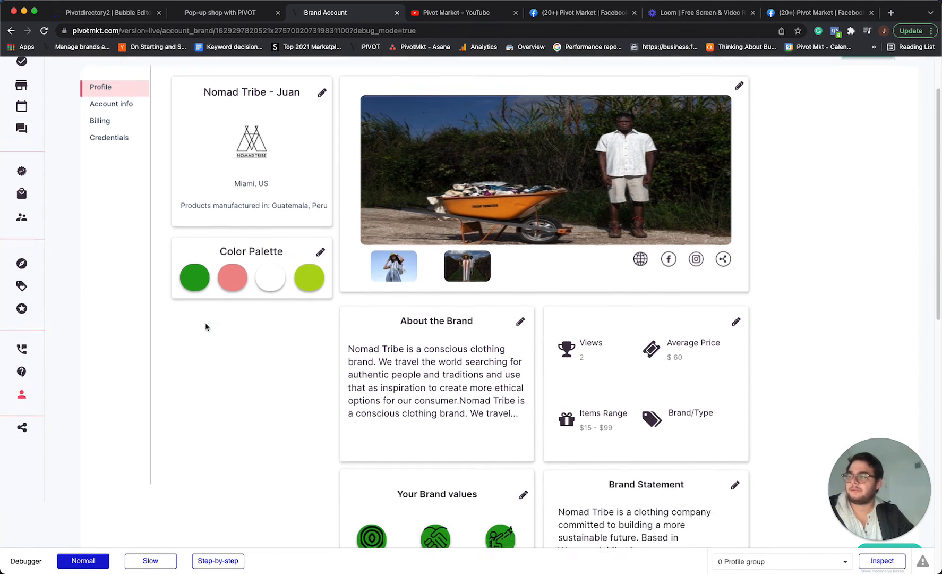